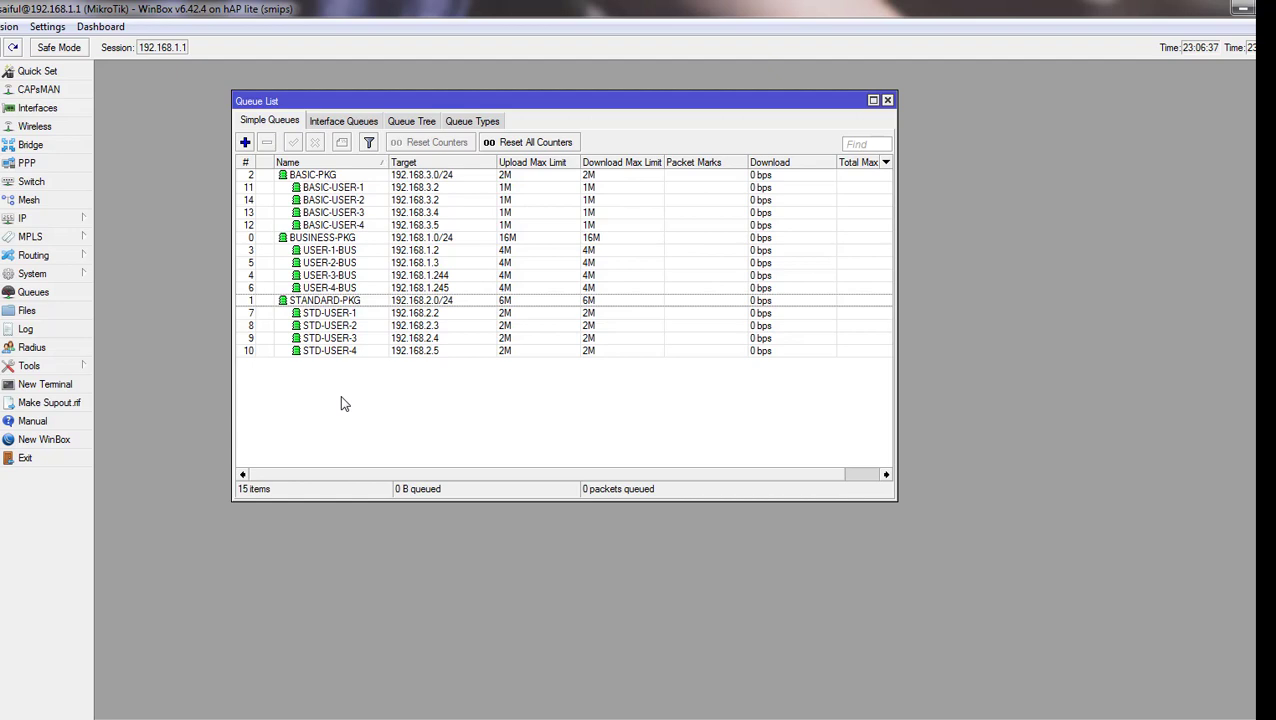
- Review the router's Clock settings, then close them
click(40, 273)
click(114, 312)
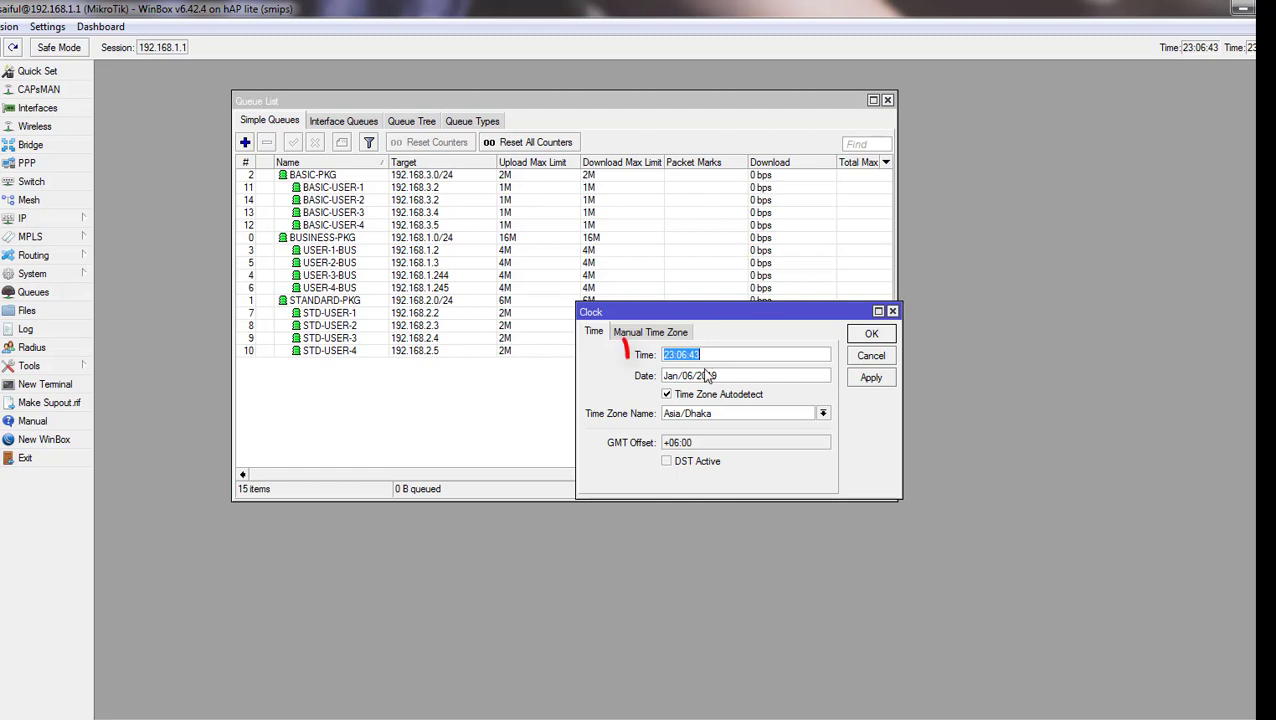
drag(669, 373, 755, 338)
mouse_move(655, 398)
mouse_down()
mouse_move(600, 432)
mouse_move(866, 397)
mouse_up()
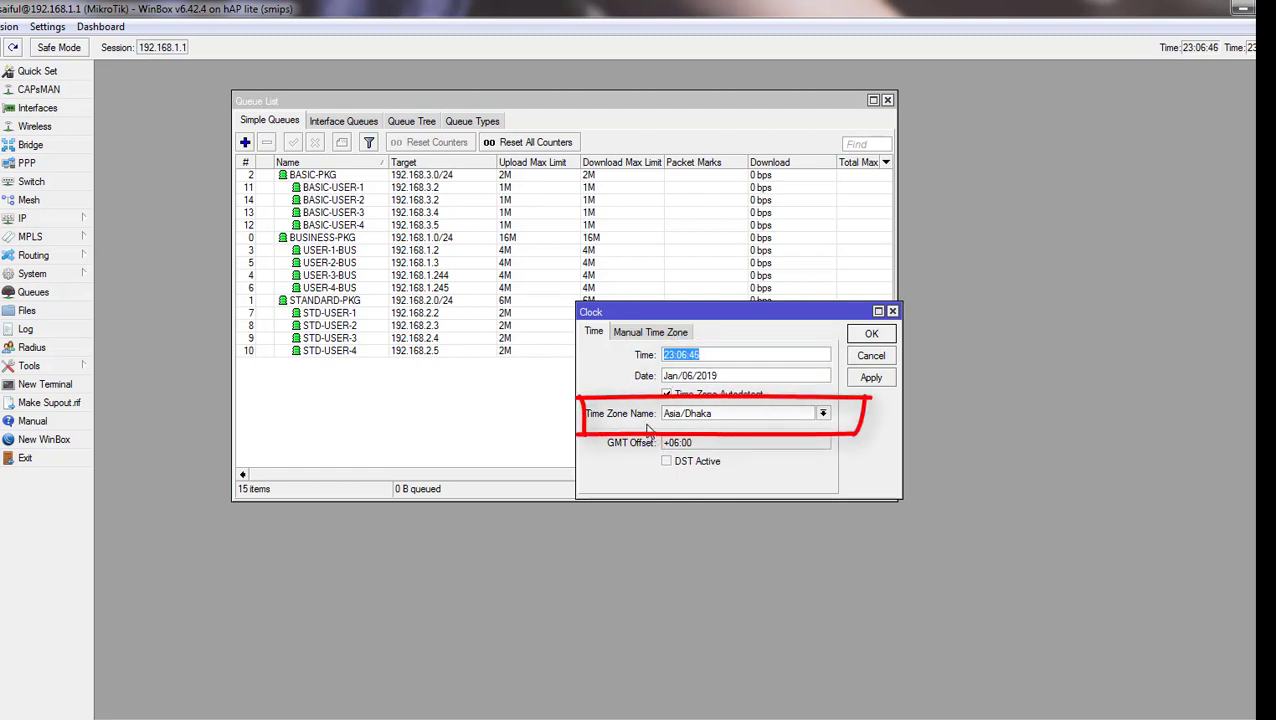
key(Escape)
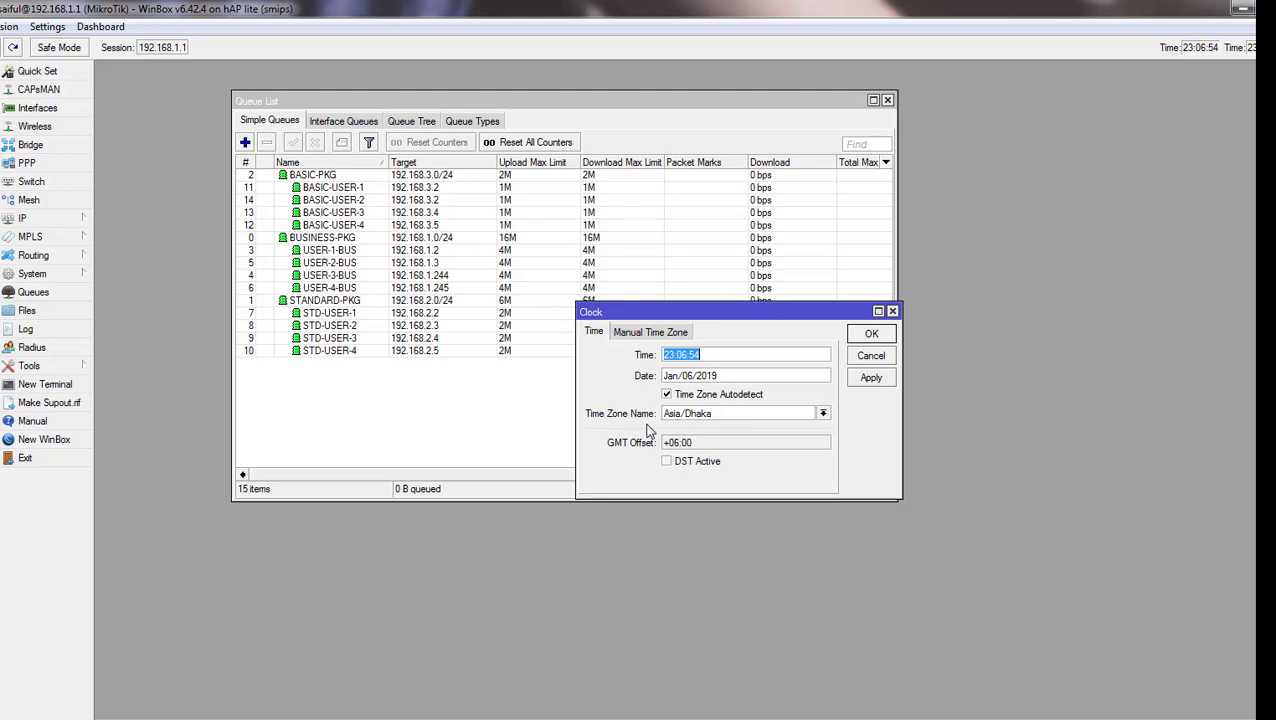
click(890, 311)
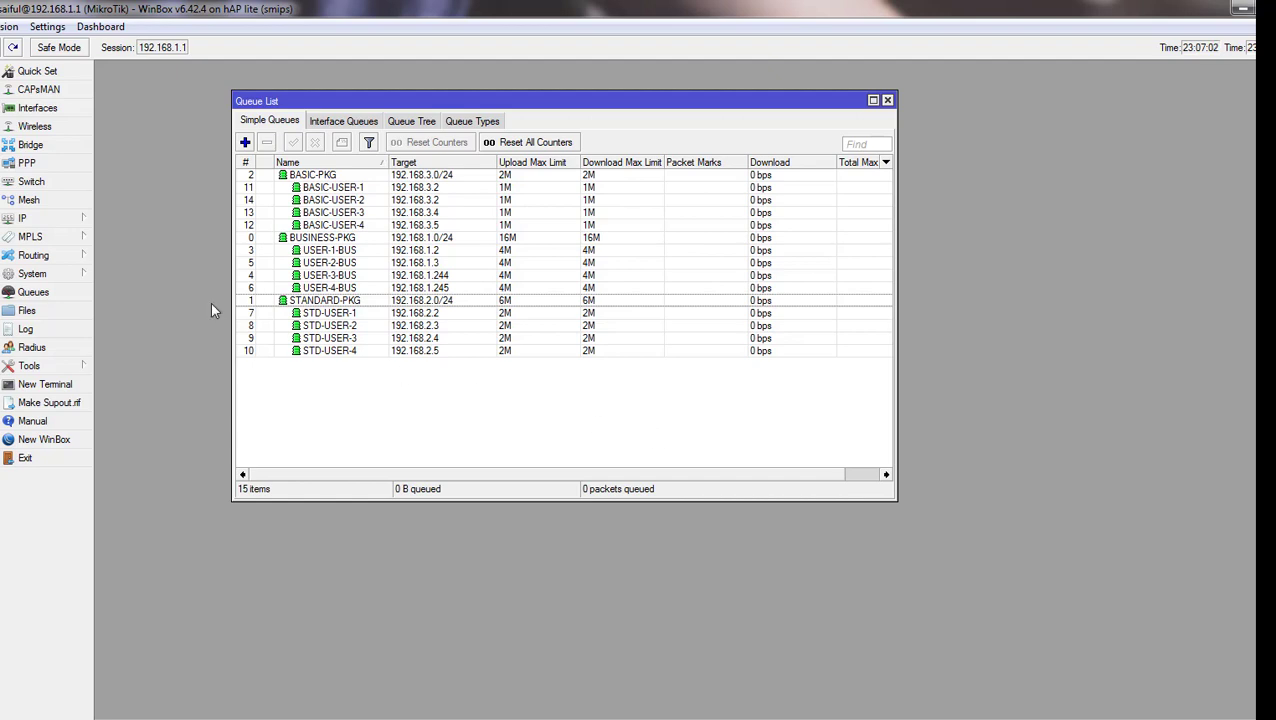
- Check the SNTP client settings and close them without changes
click(80, 274)
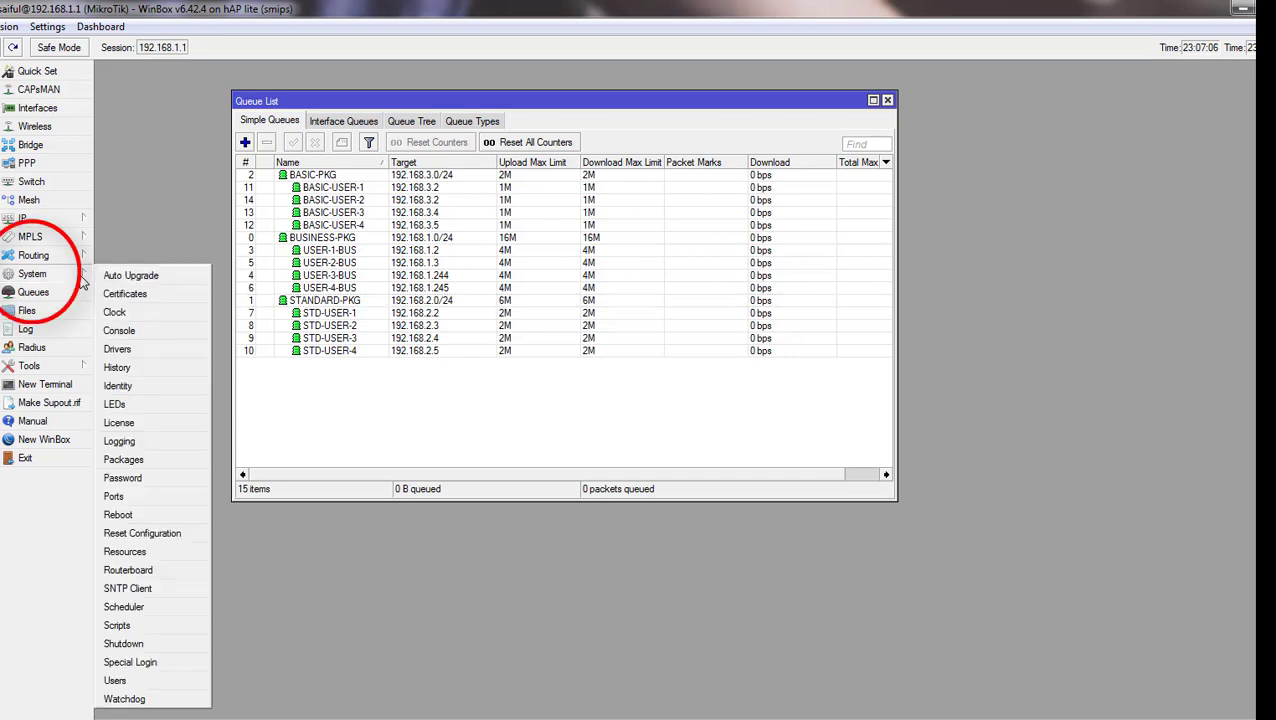
click(127, 589)
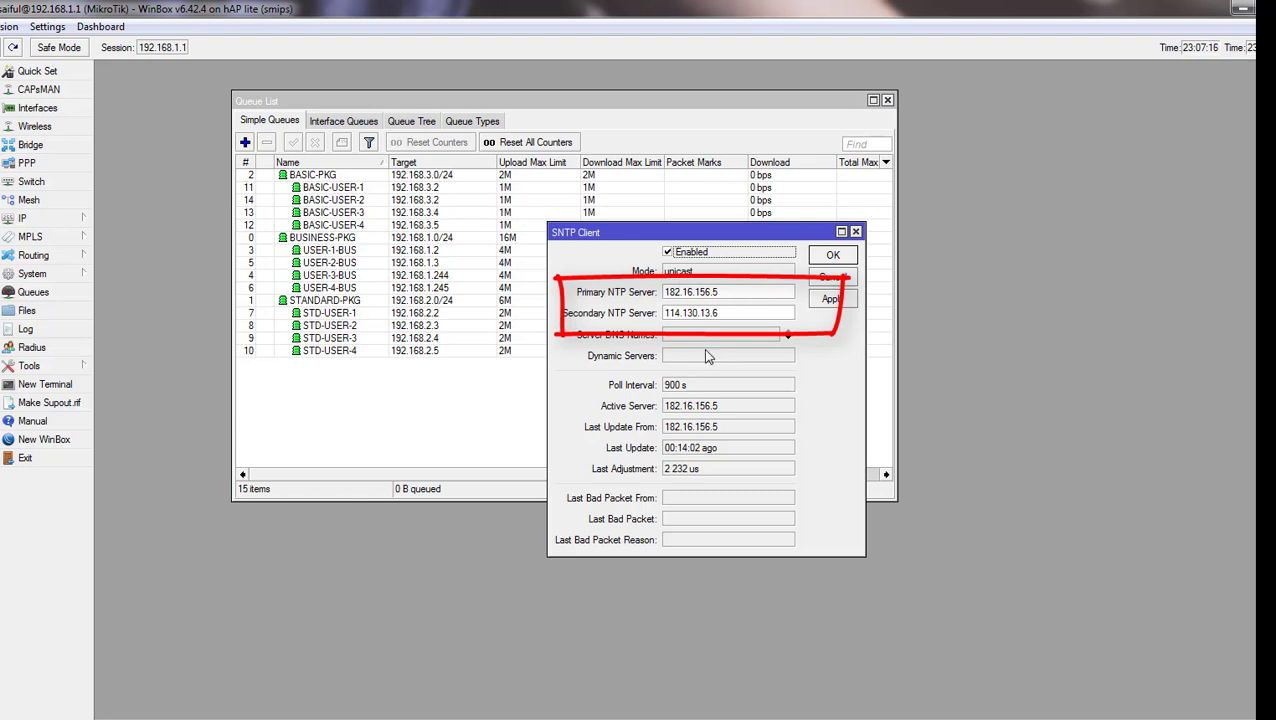
click(830, 275)
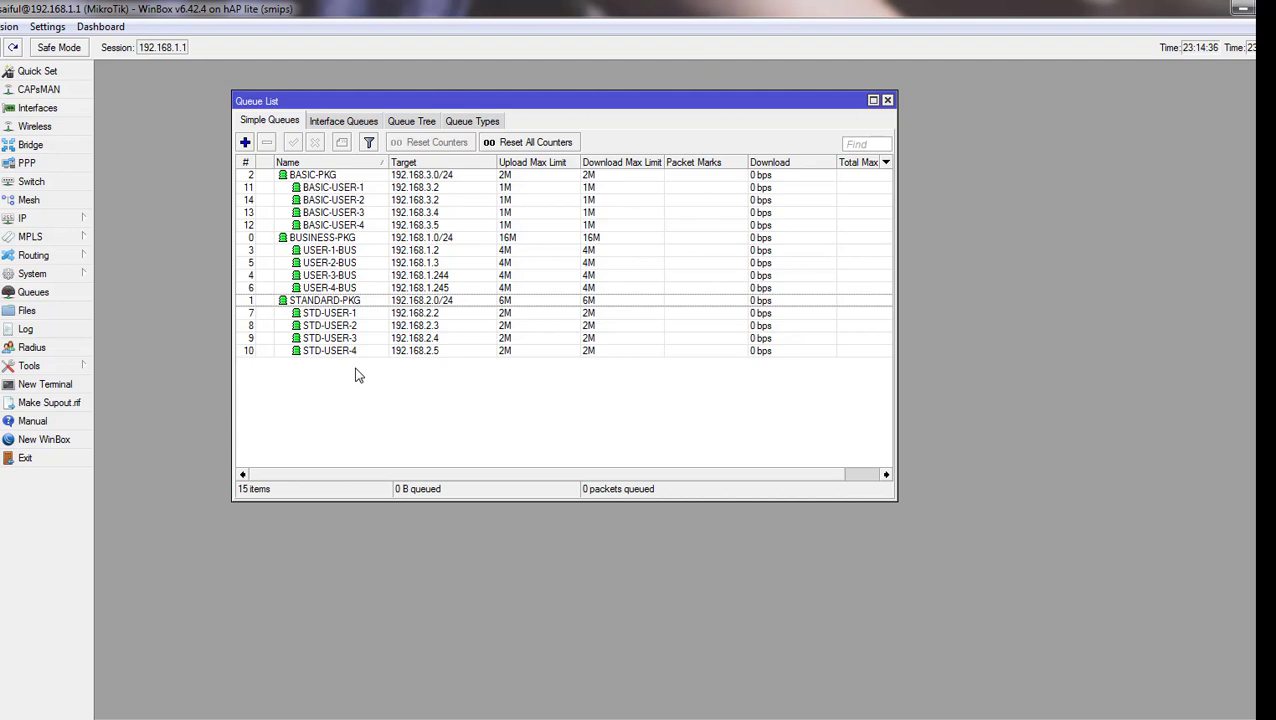
mouse_move(328, 140)
mouse_down()
mouse_move(385, 155)
mouse_move(300, 255)
mouse_move(330, 163)
mouse_up()
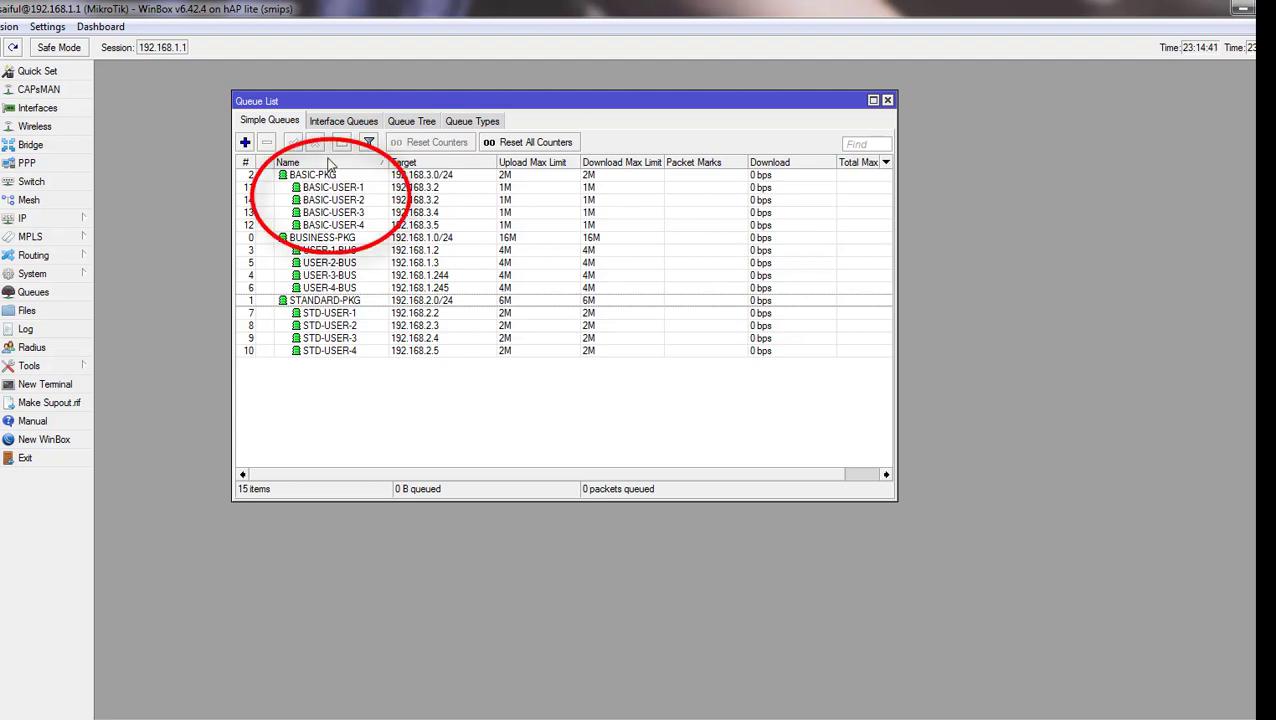
mouse_move(330, 272)
mouse_down()
mouse_move(370, 276)
mouse_move(295, 388)
mouse_move(325, 270)
mouse_up()
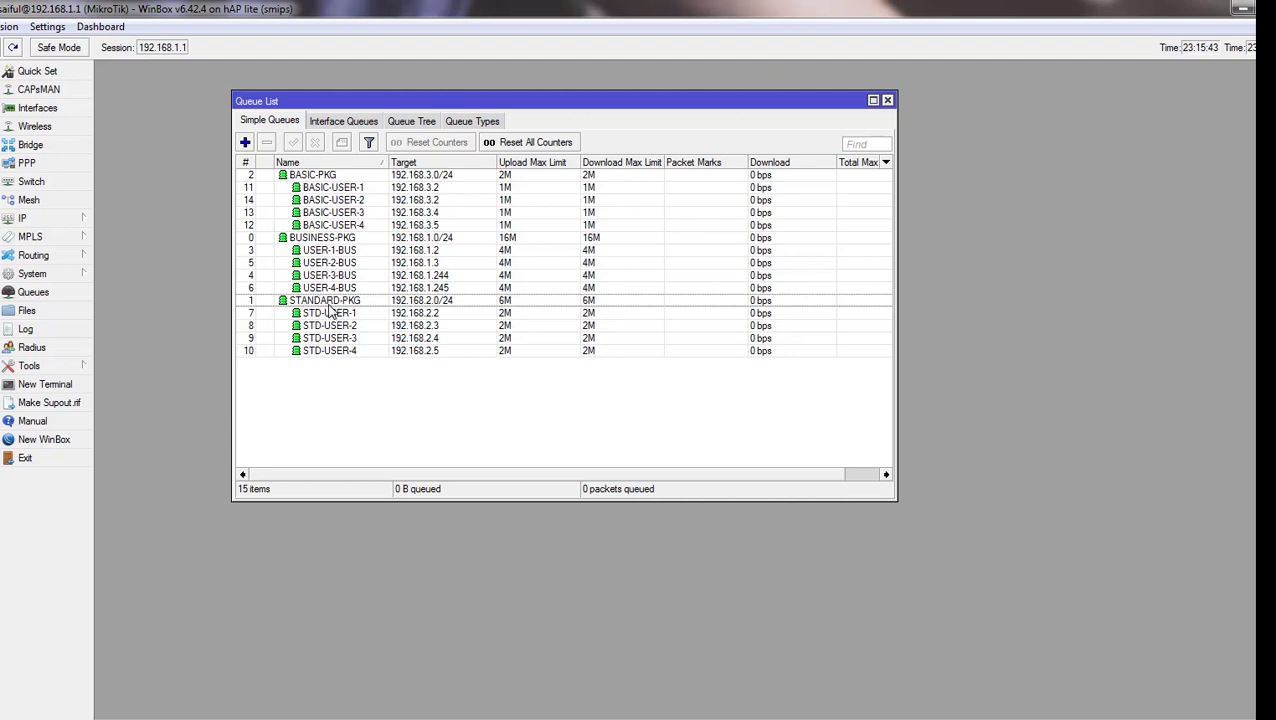
- Comment the STANDARD-PKG parent queue as STD-PKG-TOTAL, then select STD-USER-1
click(331, 302)
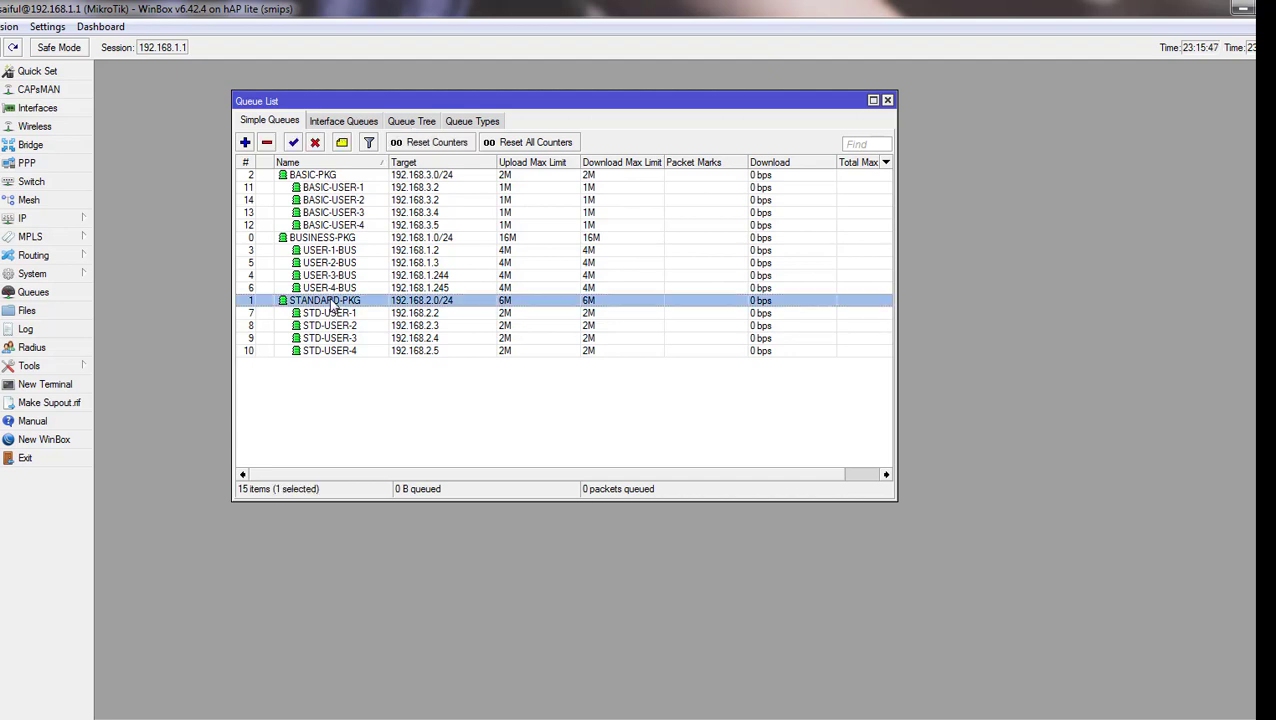
right_click(331, 305)
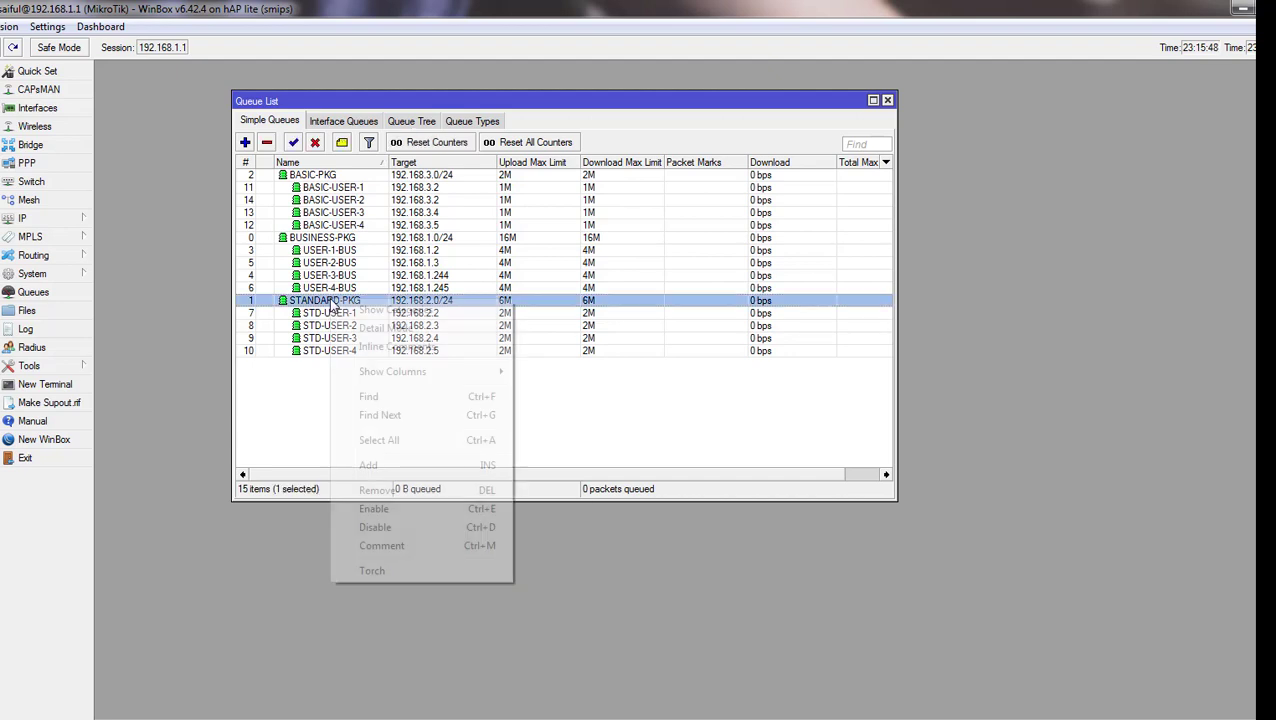
click(384, 546)
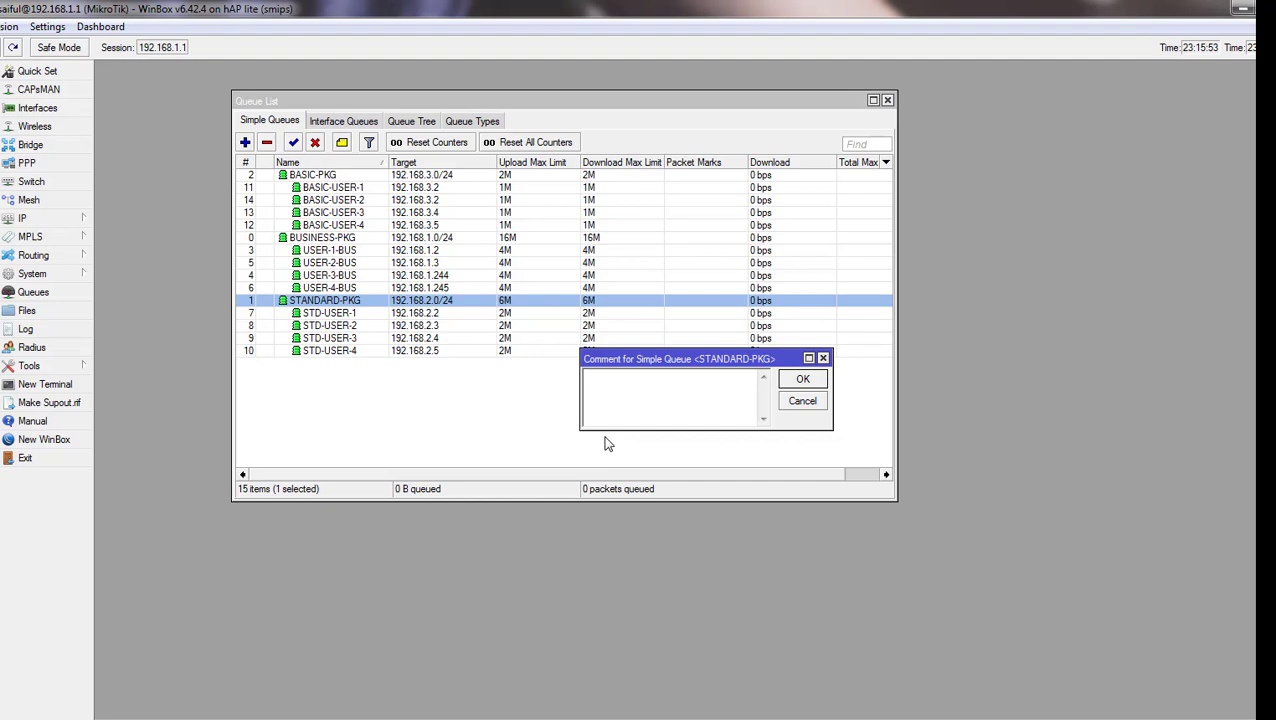
text(ST)
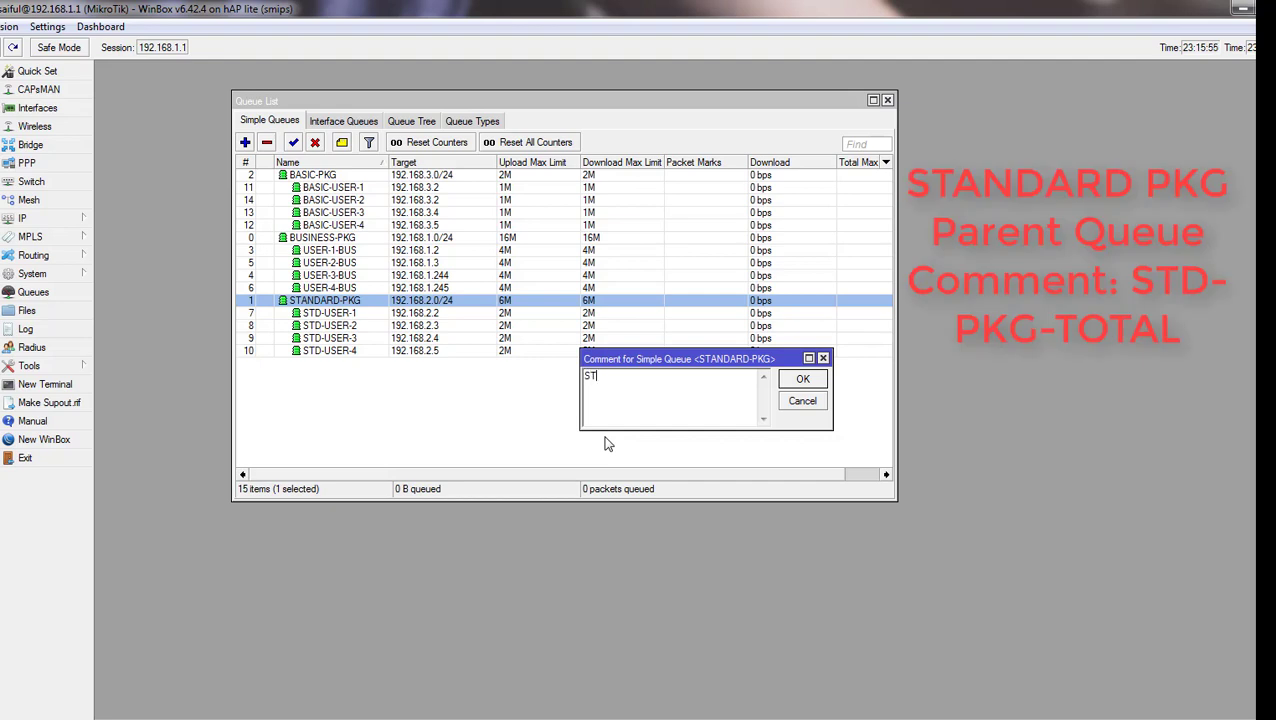
text(D-PKG-TOTAL)
click(786, 383)
click(375, 327)
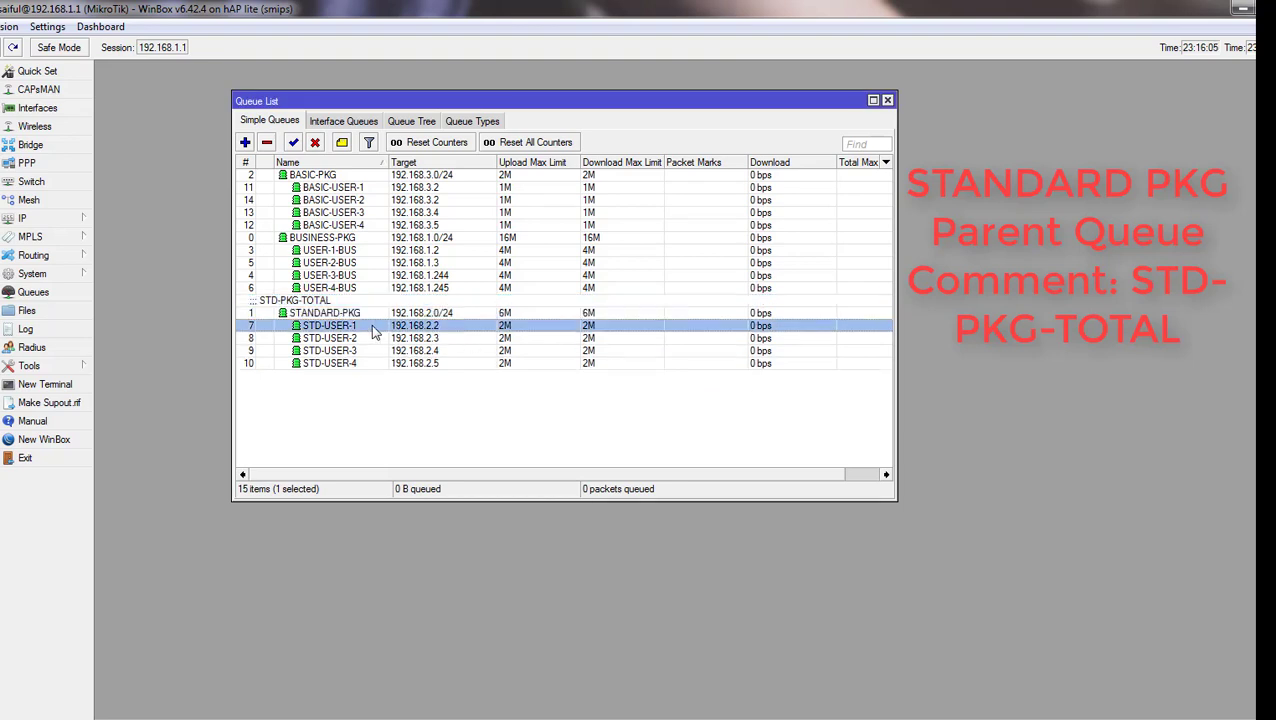
- Comment STD-USER-1 and STD-USER-2 as STD-PKG, pasting the copied text for the second
click(342, 143)
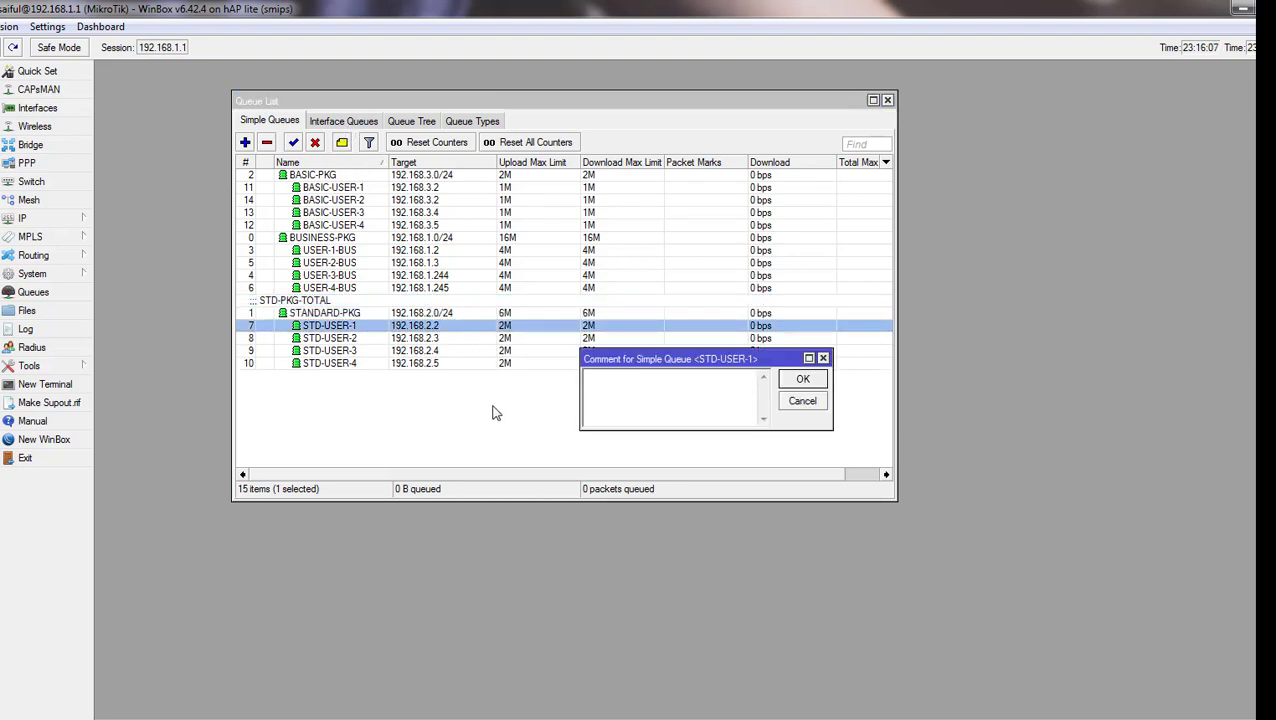
text(STD-PKG)
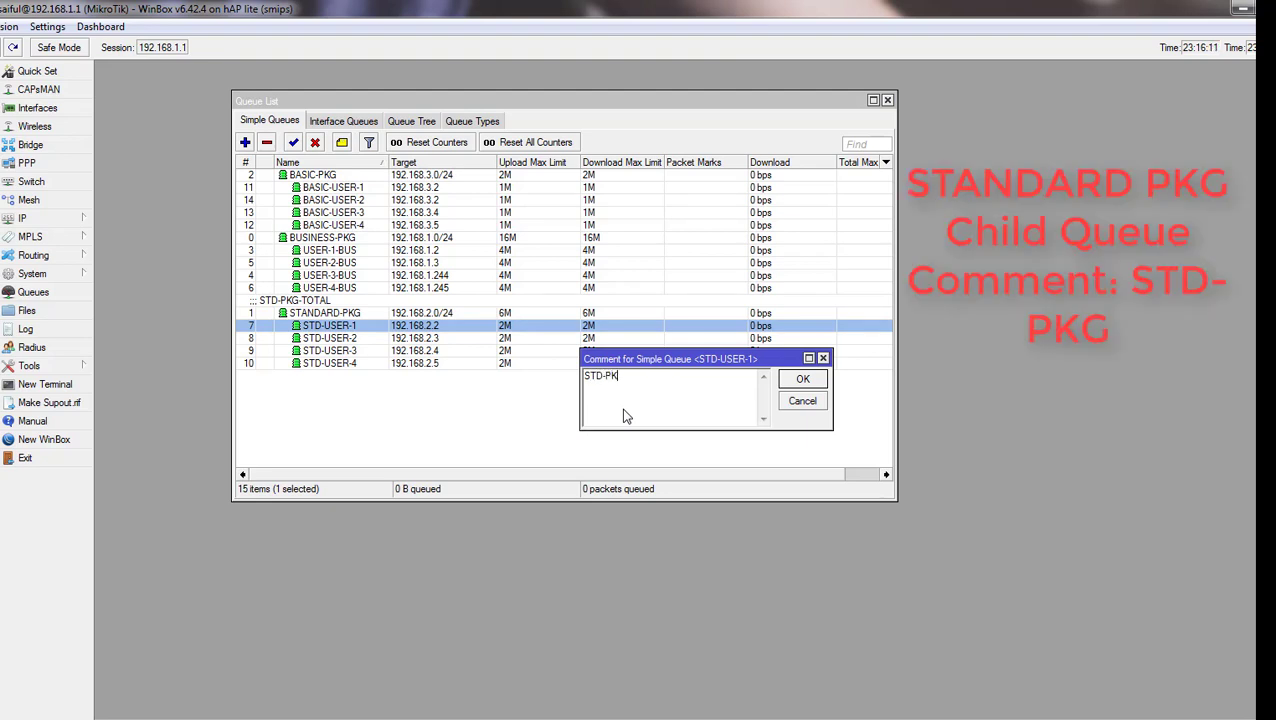
click(800, 384)
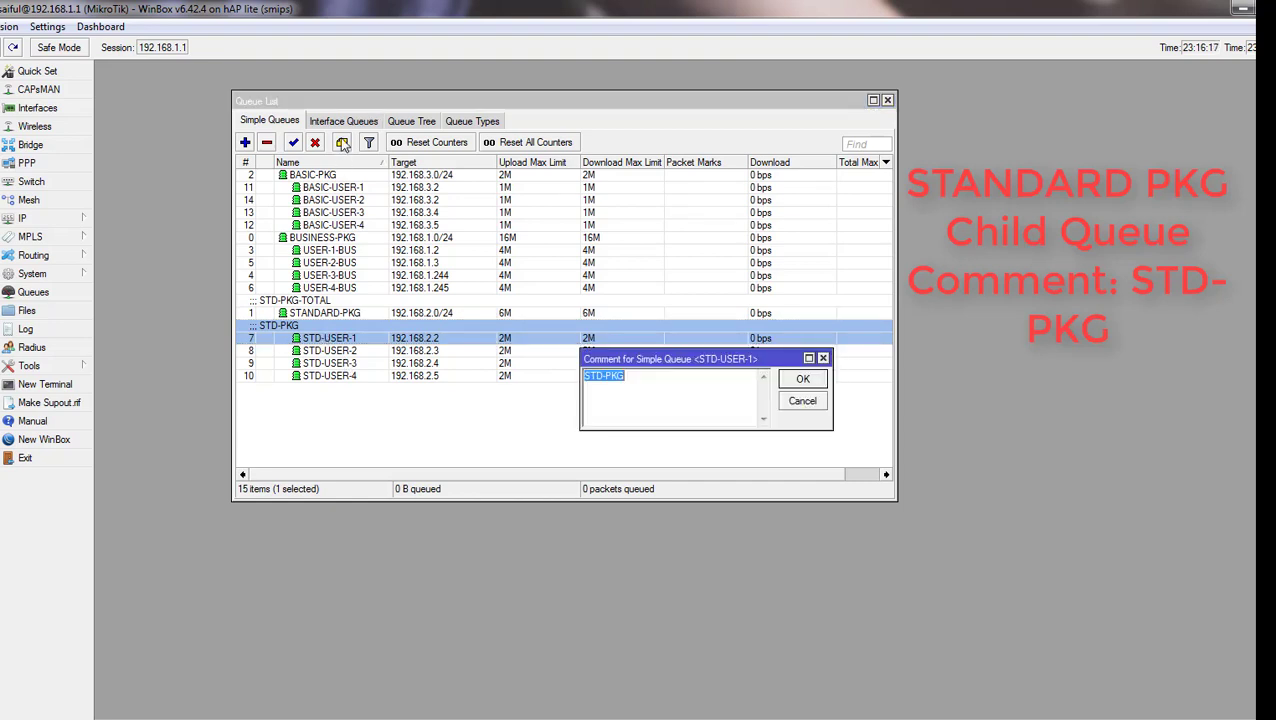
drag(628, 376, 576, 370)
key(ctrl+c)
click(798, 380)
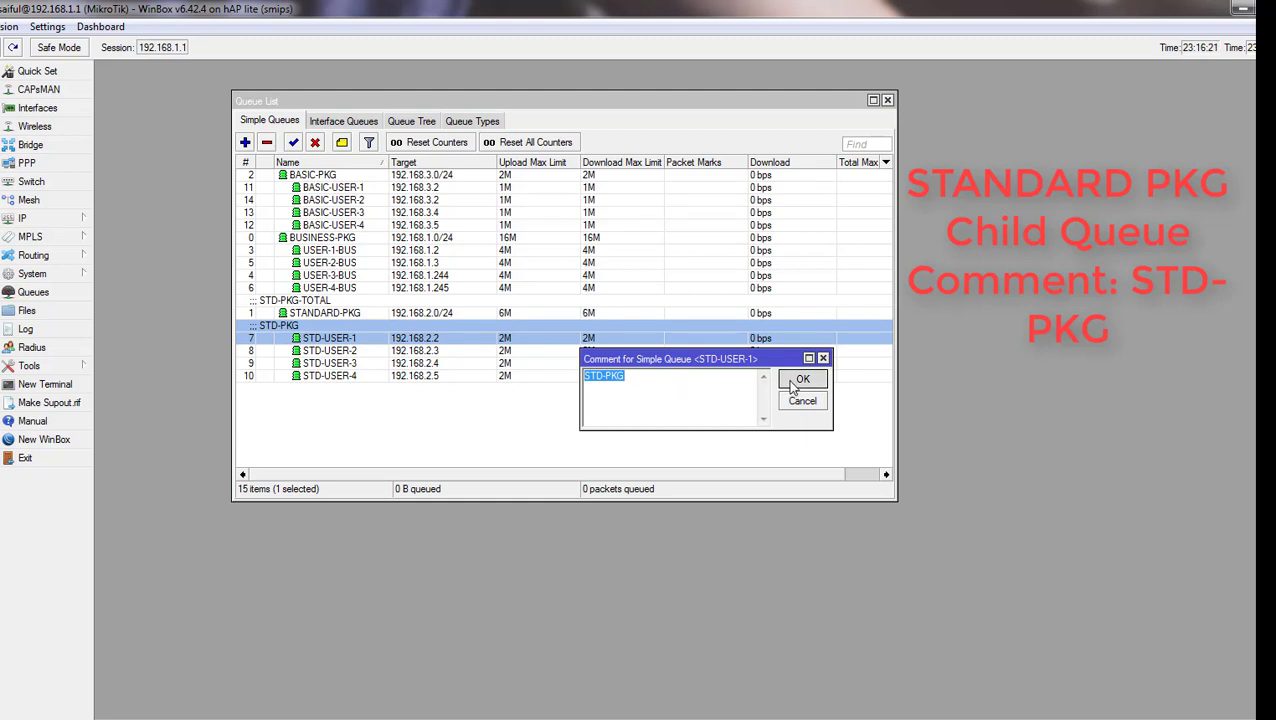
click(353, 351)
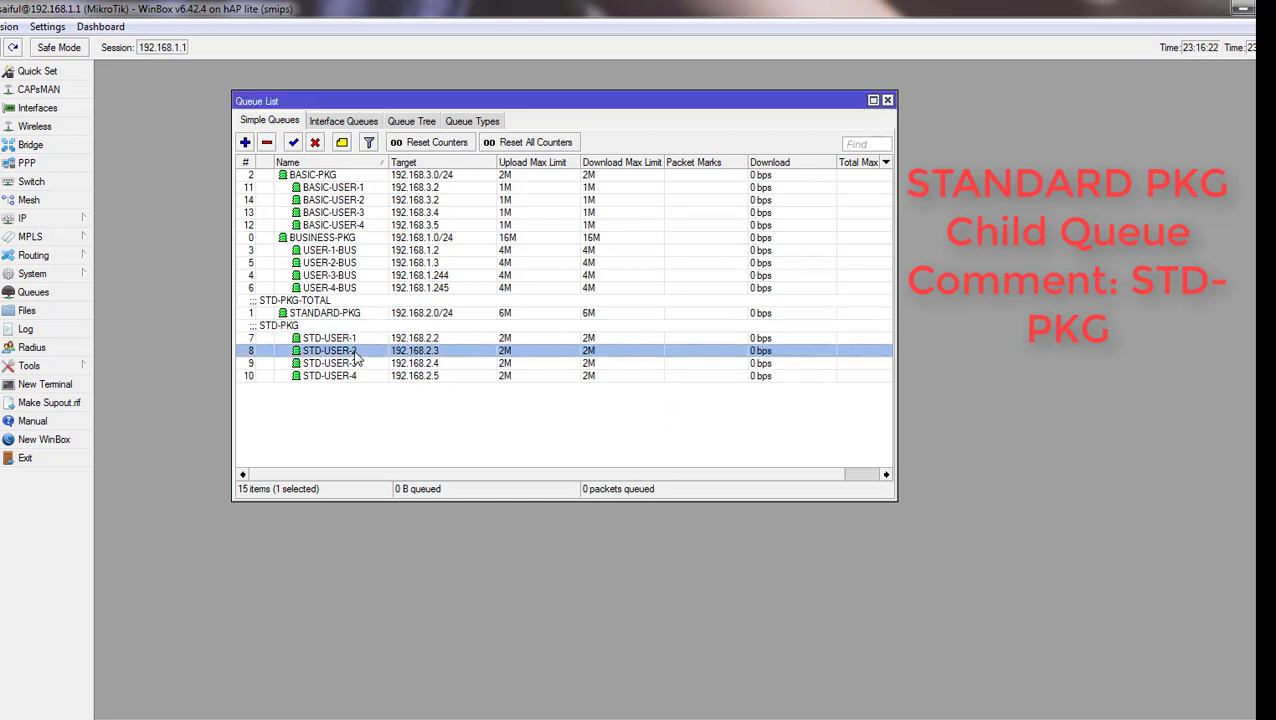
click(342, 142)
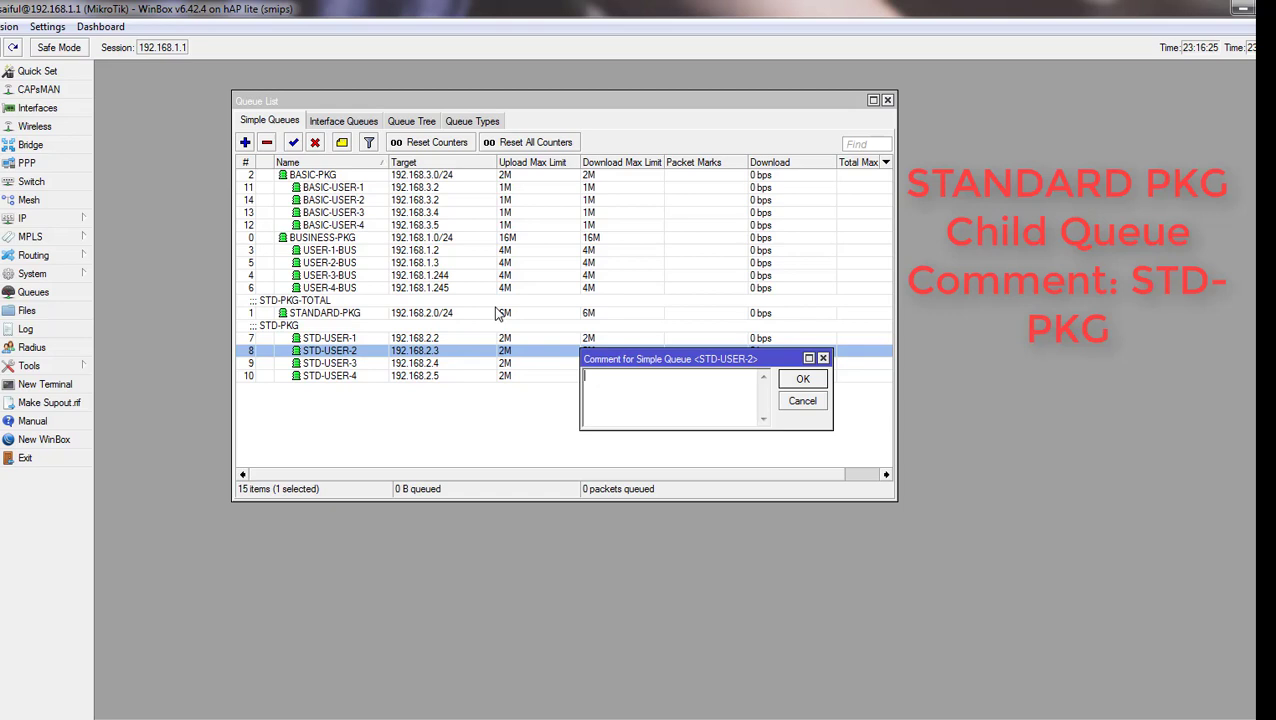
key(ctrl+v)
click(796, 379)
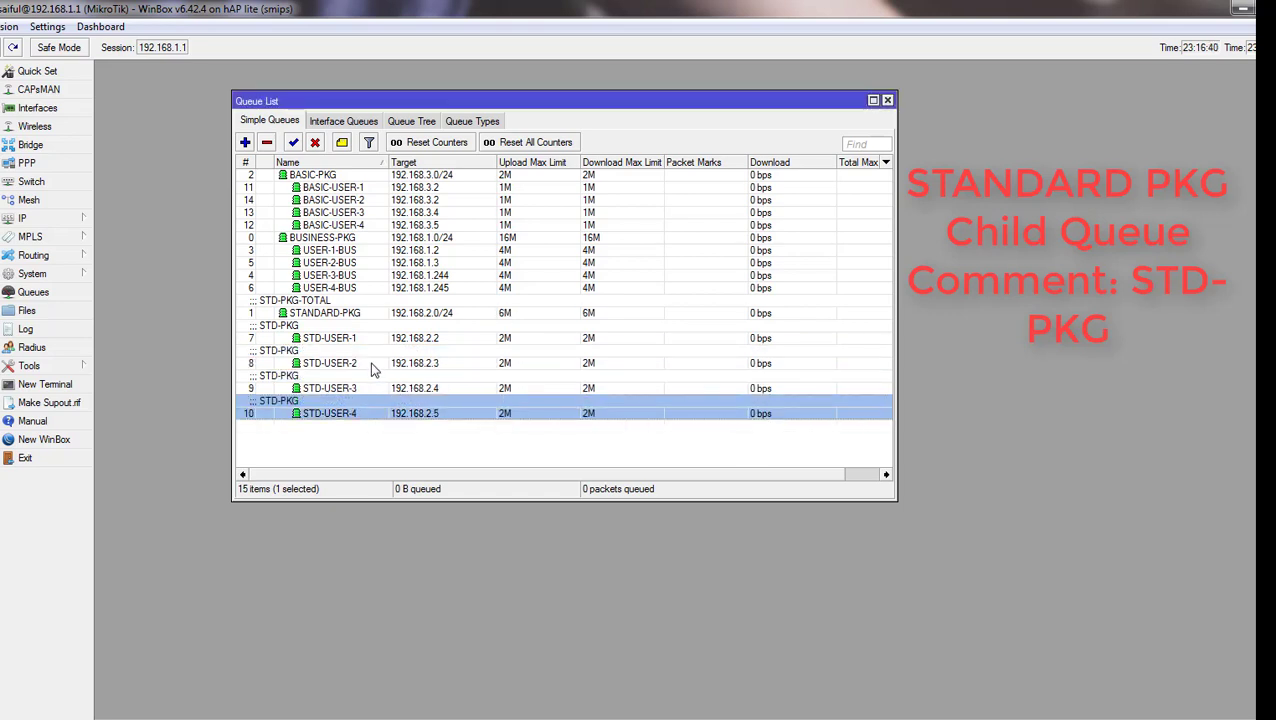
click(320, 176)
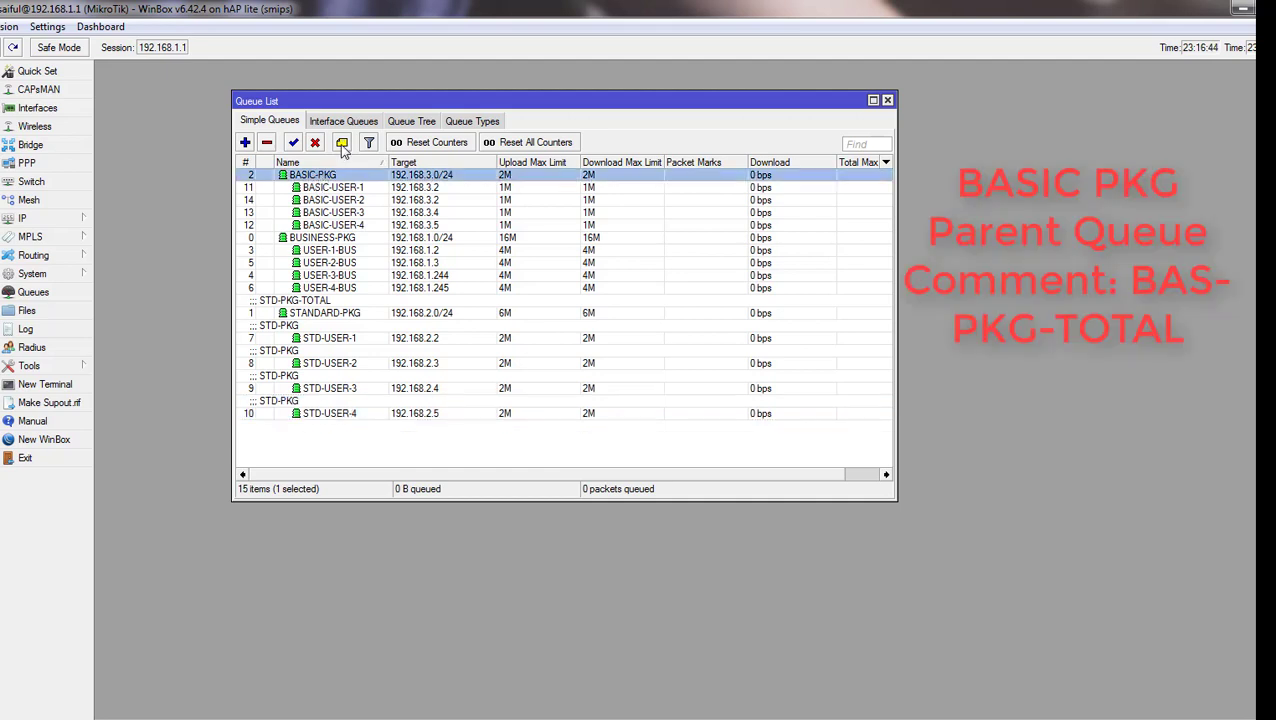
- Comment the BASIC-PKG parent queue as BAS-PKG-TOTAL
click(342, 143)
text(B)
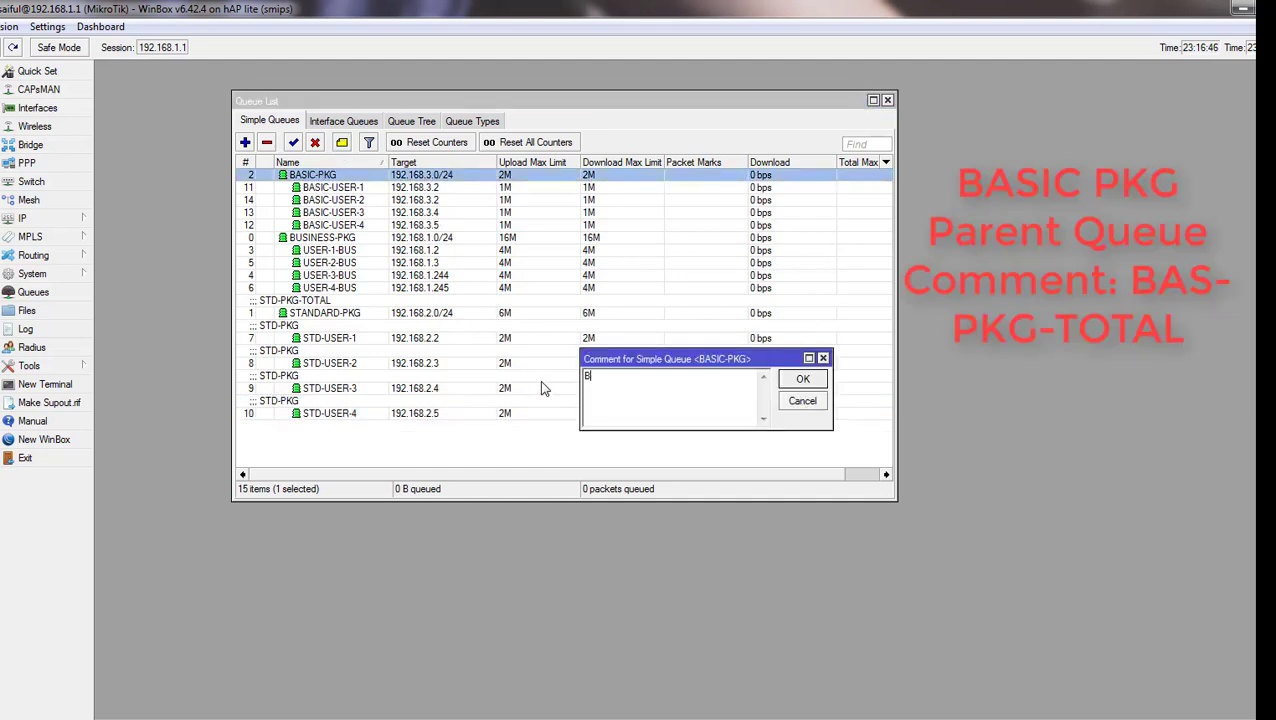
text(AS-PKG-TOTAL)
click(802, 381)
- Comment BASIC-USER-1 and BASIC-USER-2 as BAS-PKG, reusing the copied text
click(325, 201)
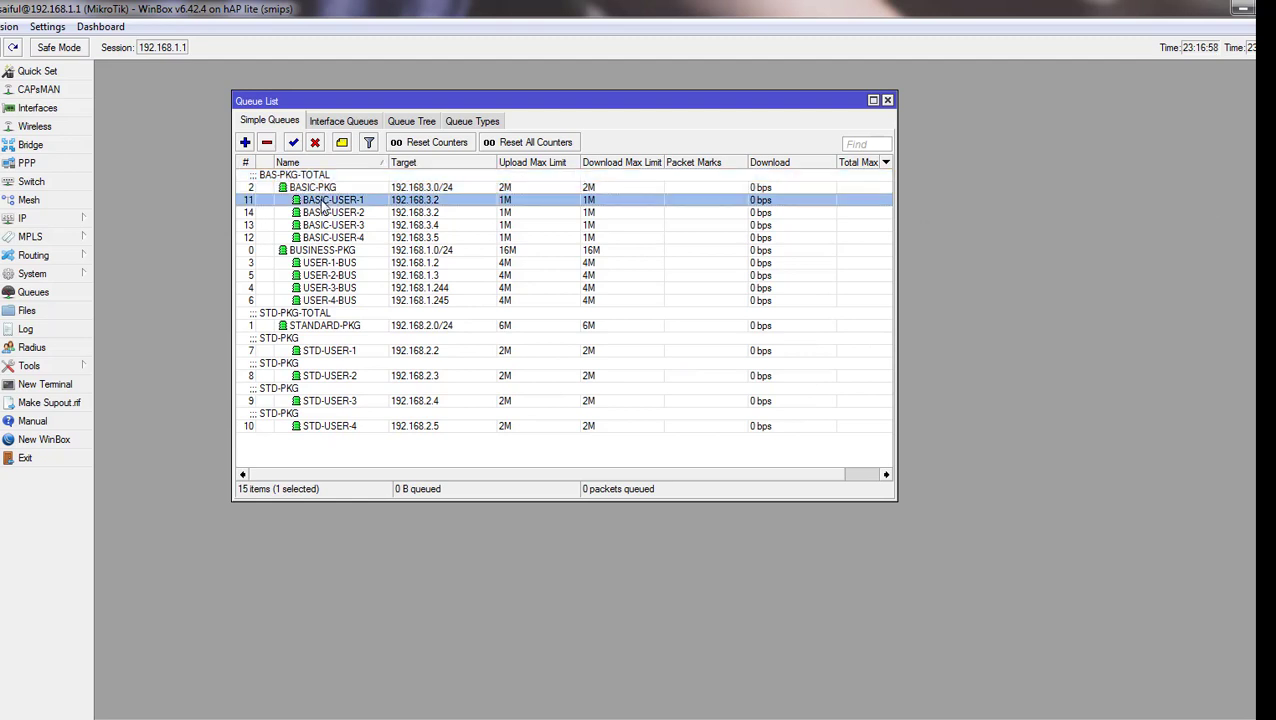
click(342, 143)
text(BAS-P)
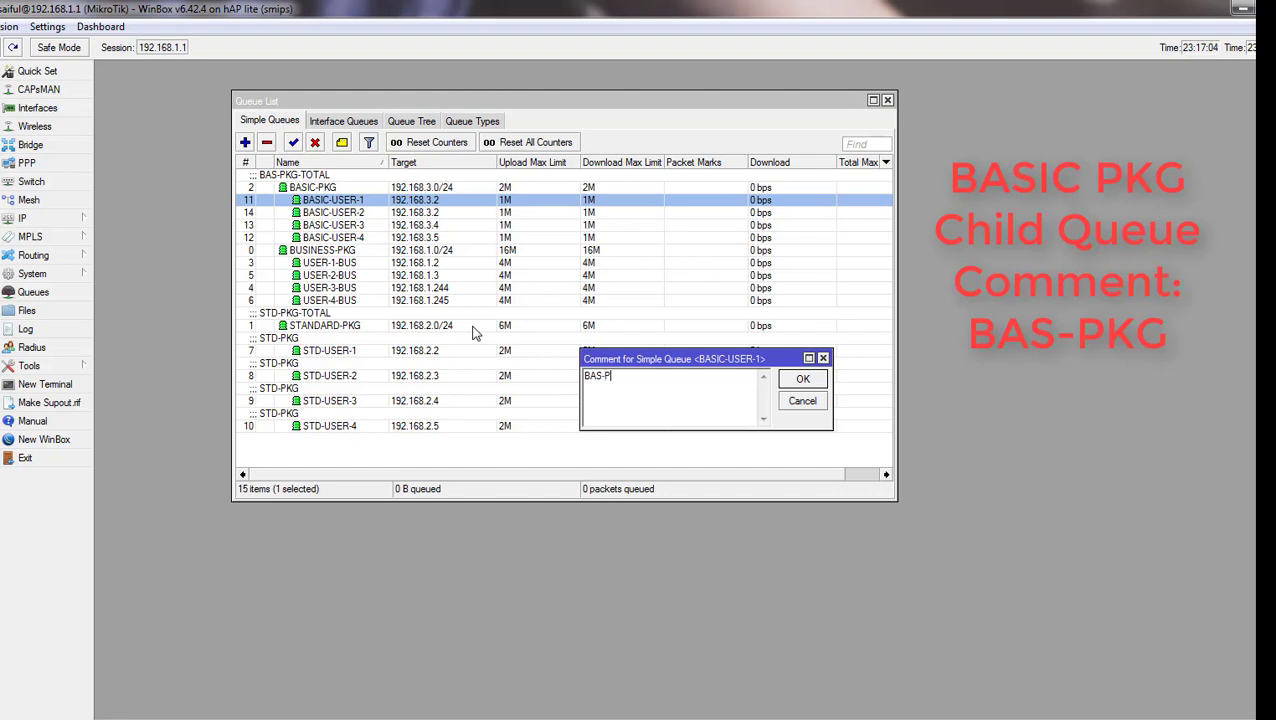
text(KG)
key(ctrl+a)
key(ctrl+c)
click(802, 379)
click(343, 226)
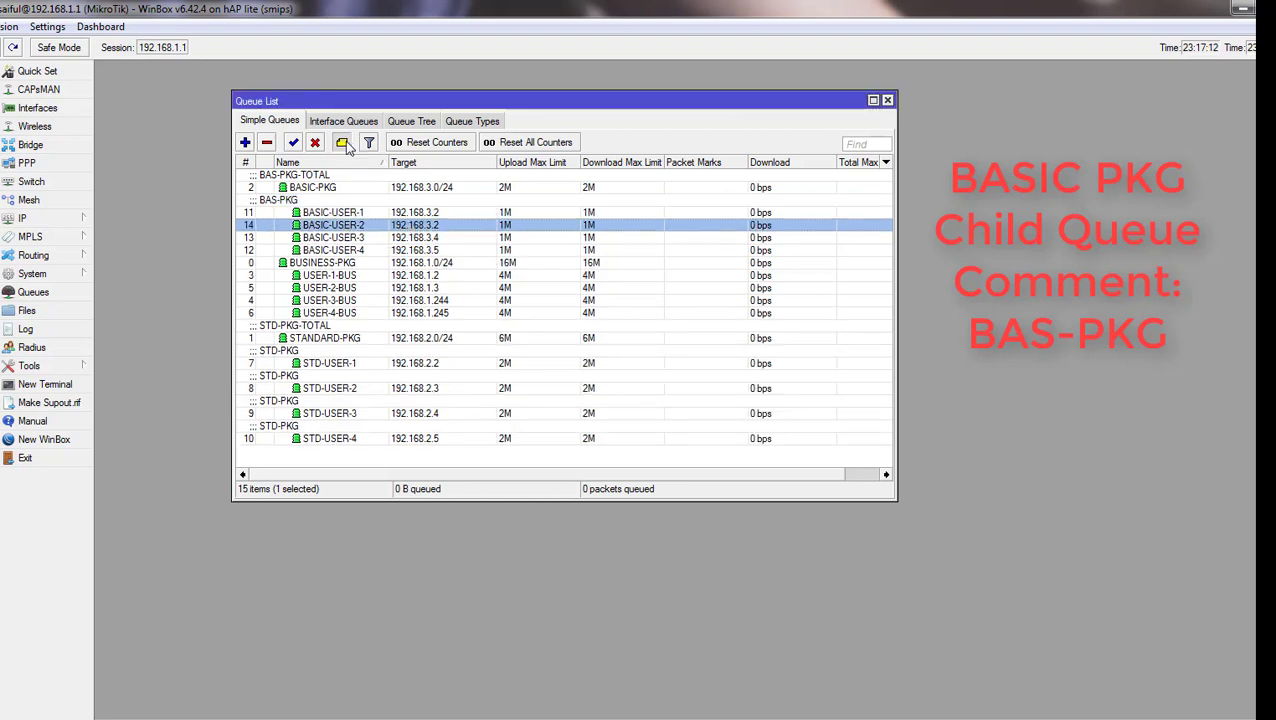
click(342, 143)
key(ctrl+v)
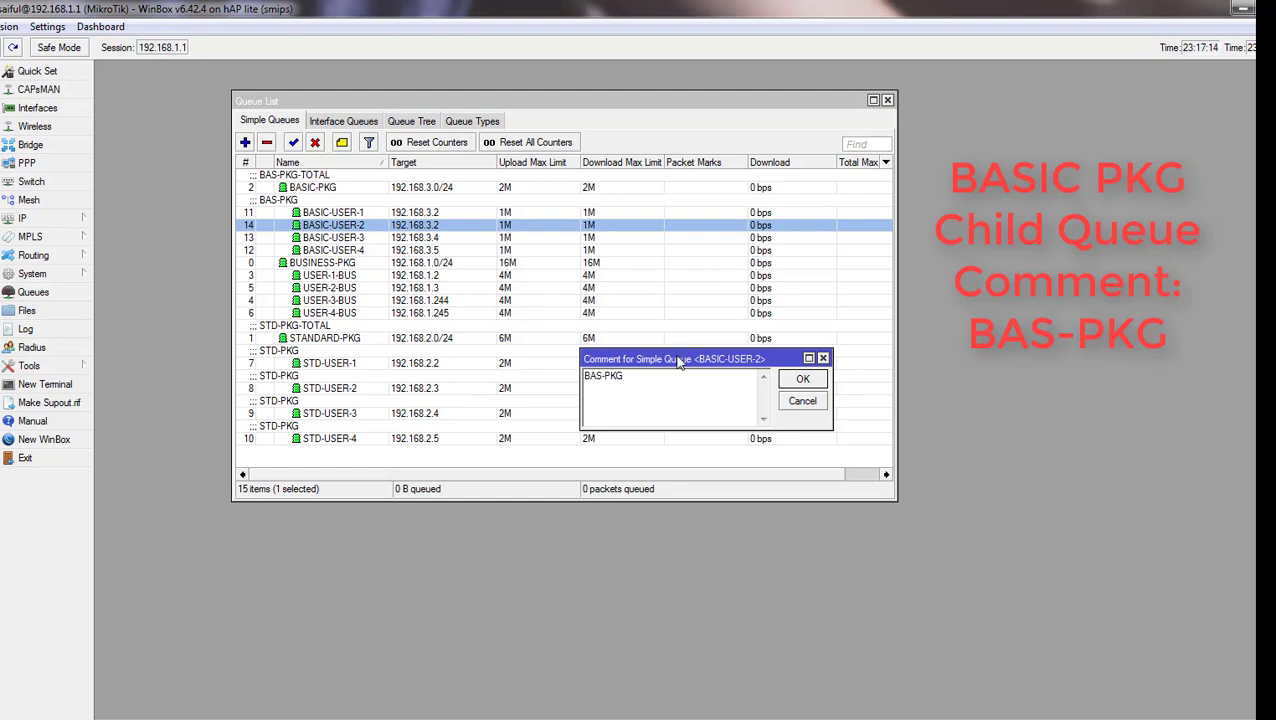
click(802, 381)
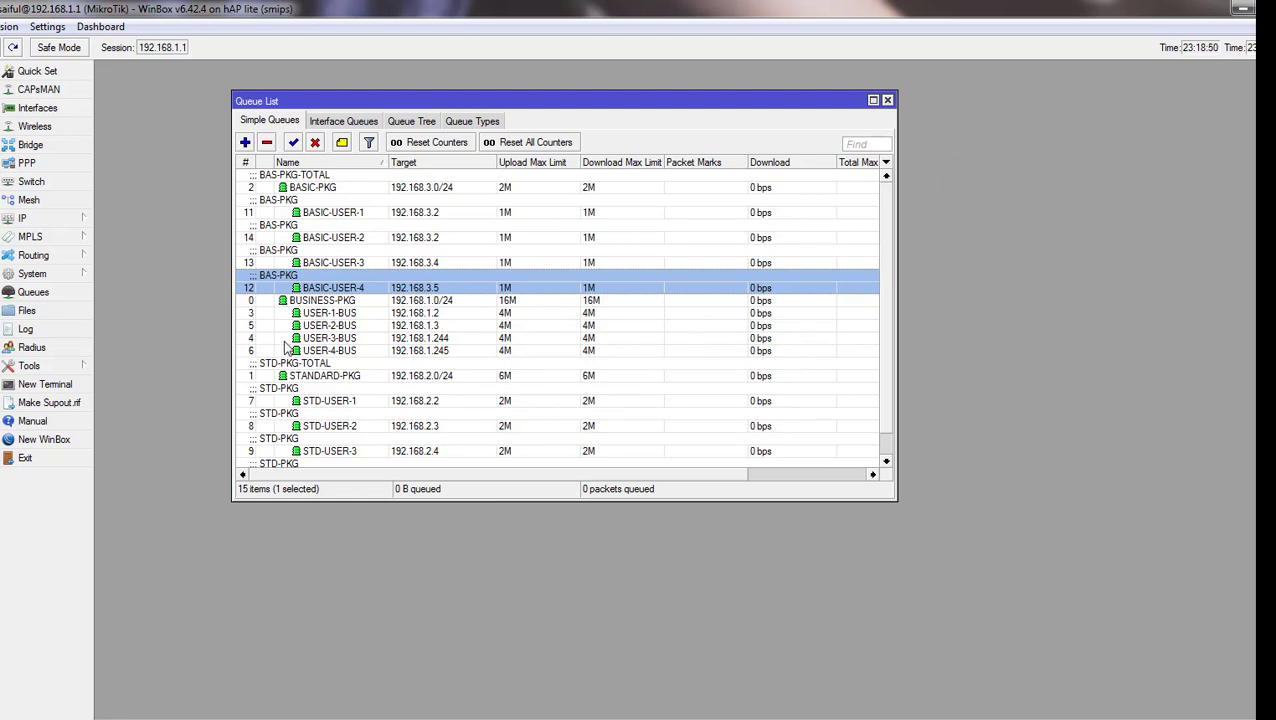
- In System > Scripts, add a new script named DAY
click(77, 274)
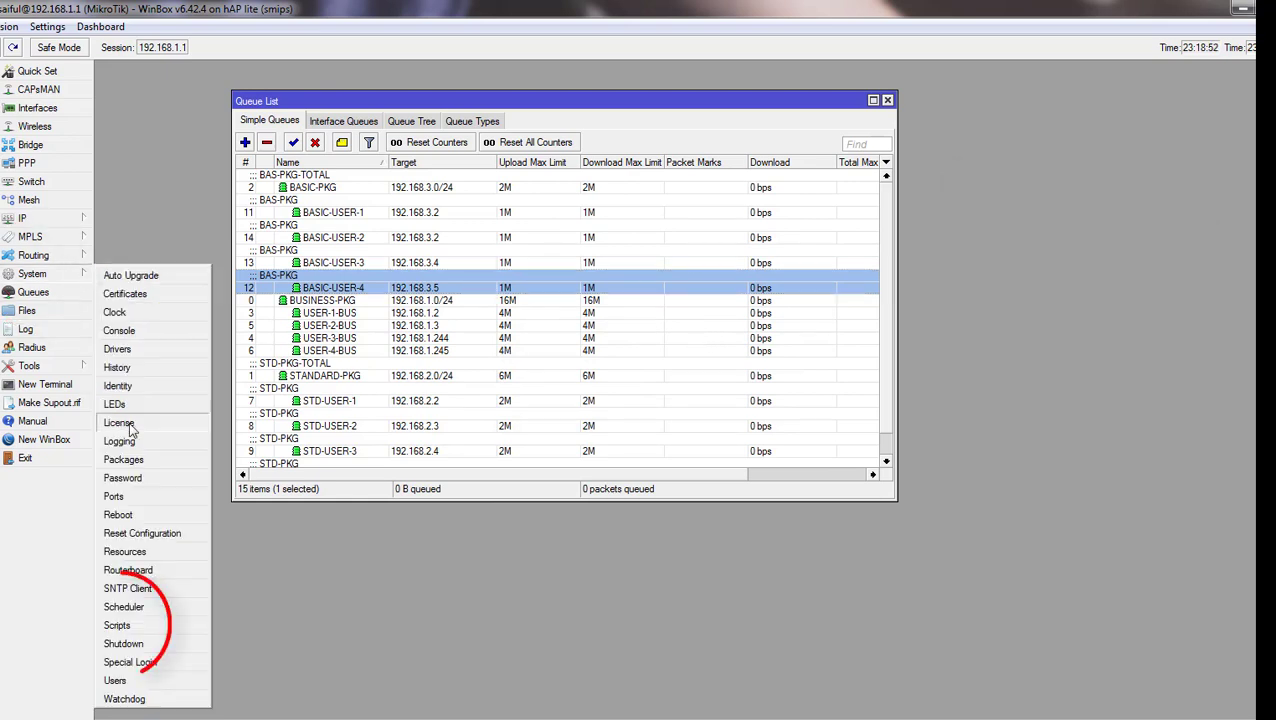
click(120, 625)
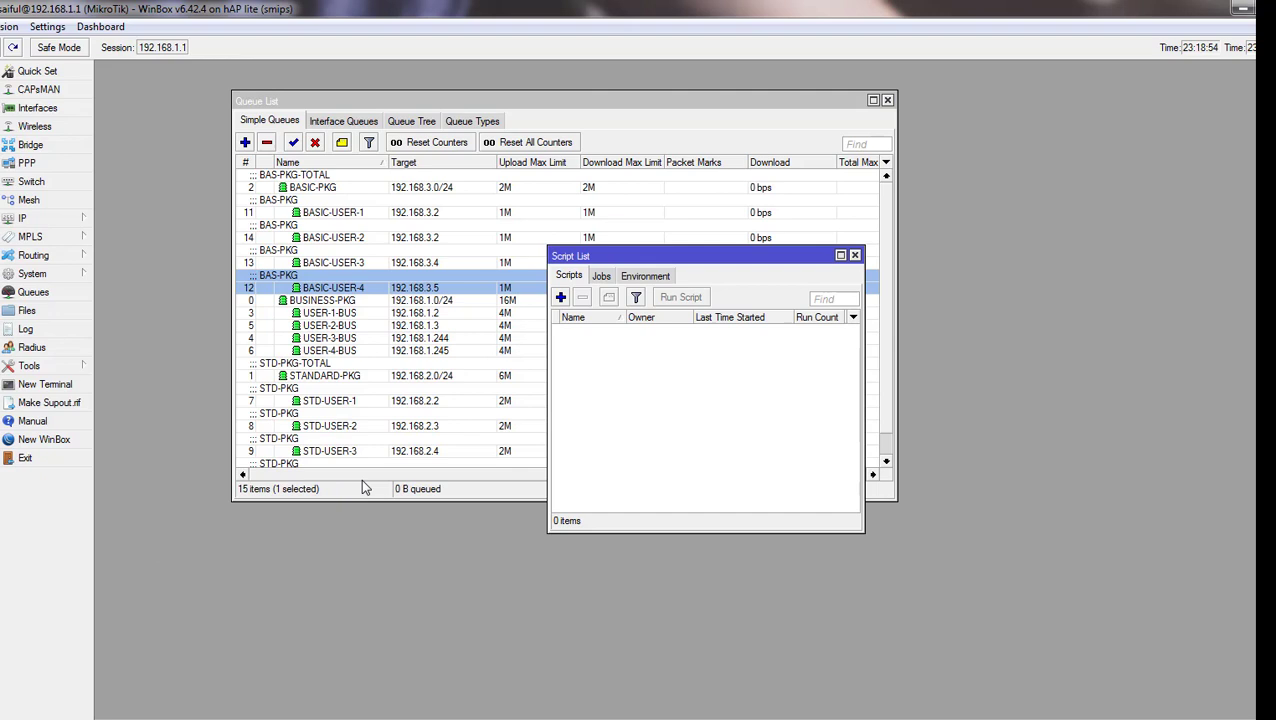
click(562, 300)
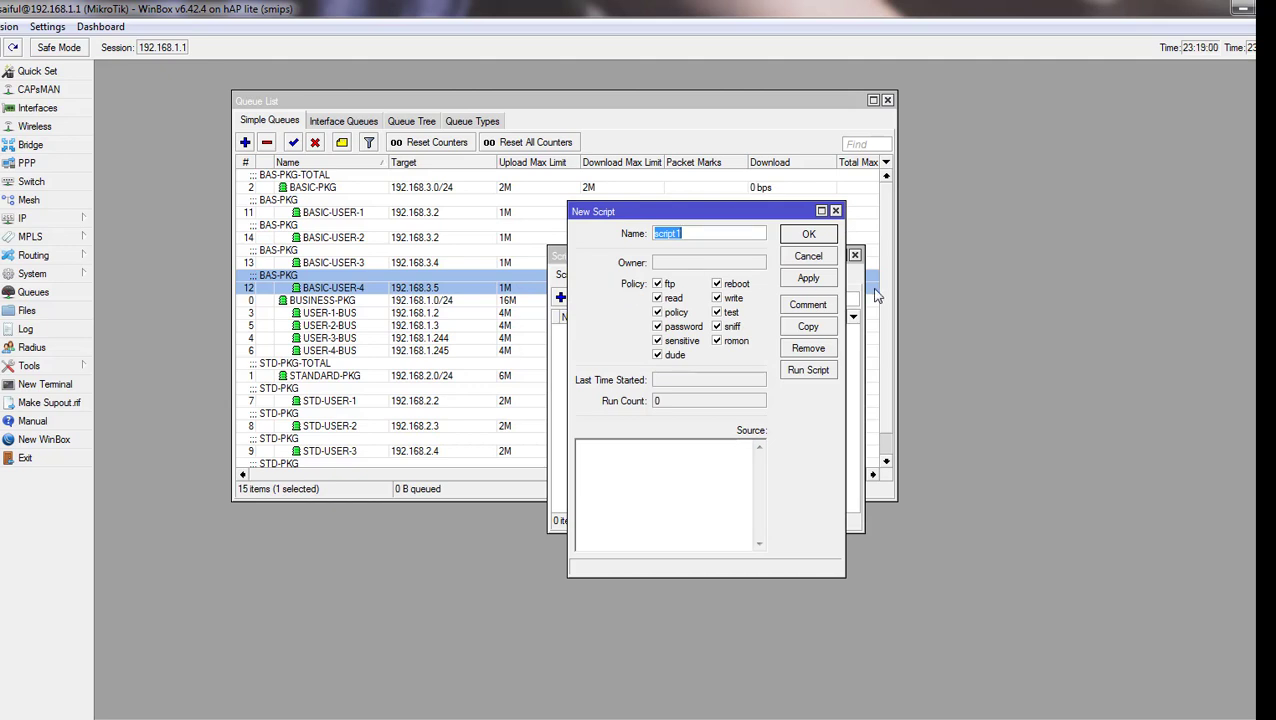
text(DAY)
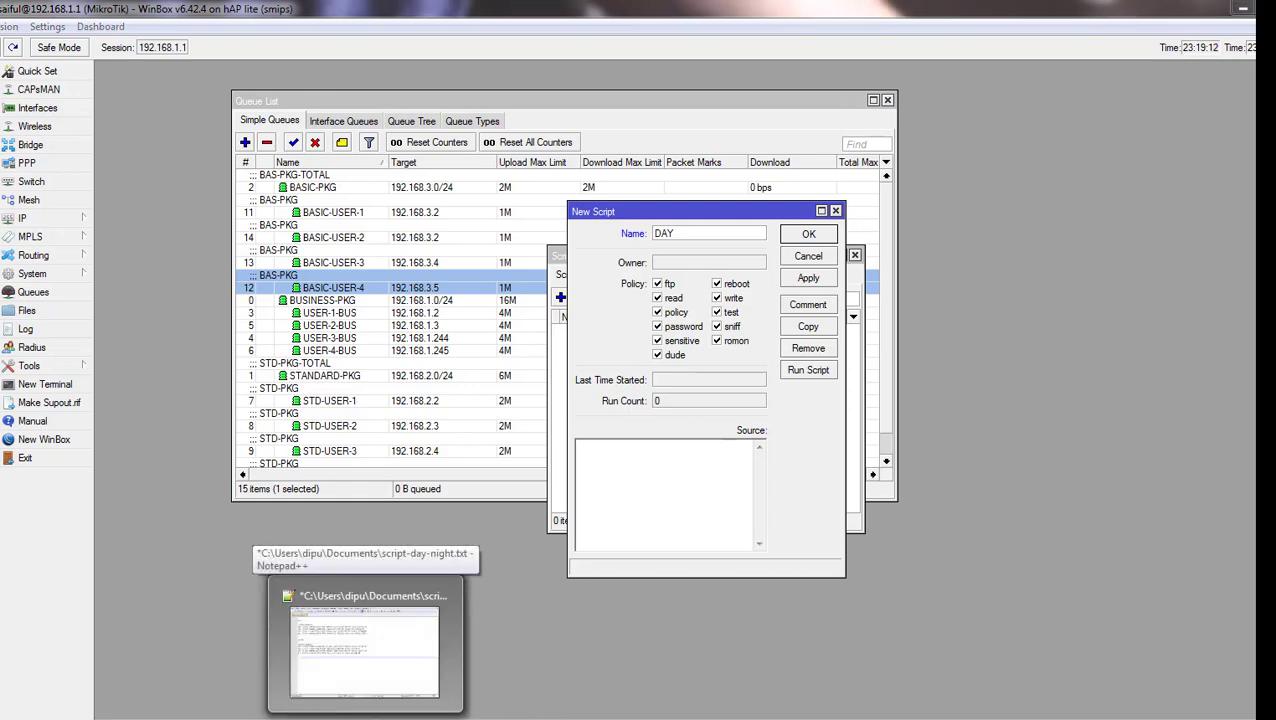
- Copy the DAY queue commands (lines 4–8) from script-day-night.txt in Notepad++
click(372, 635)
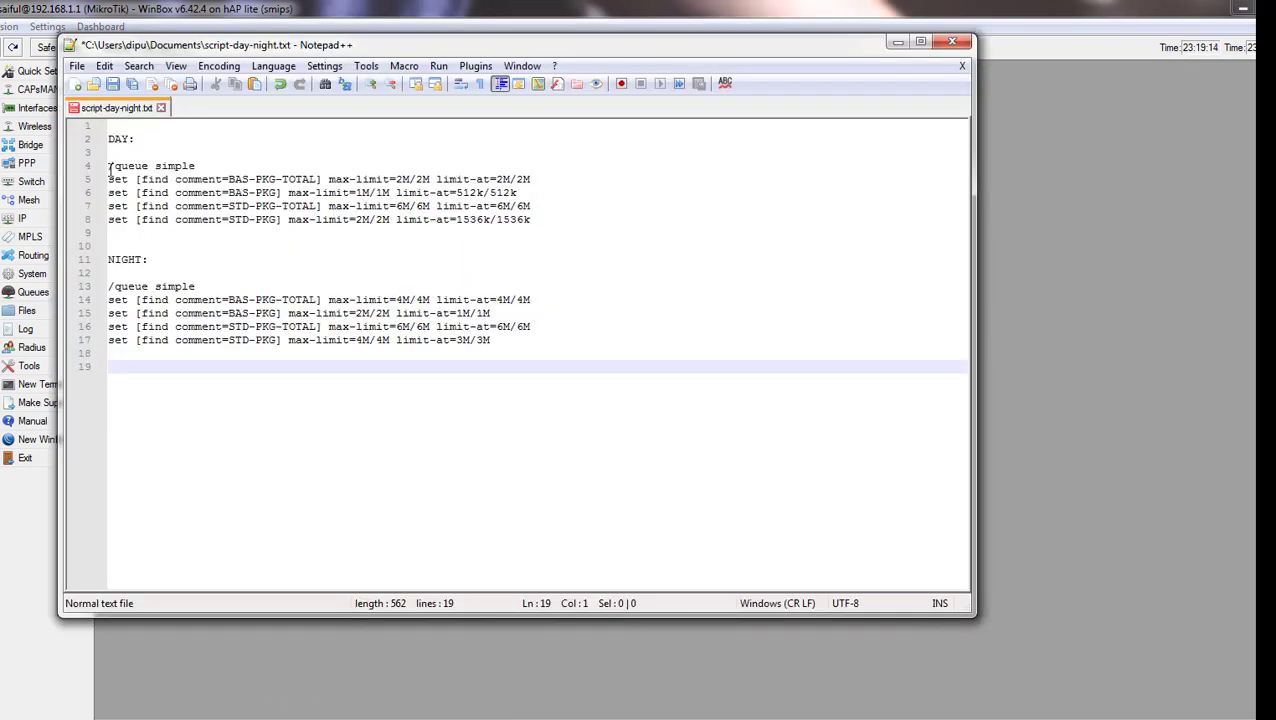
drag(111, 167, 538, 219)
key(ctrl+c)
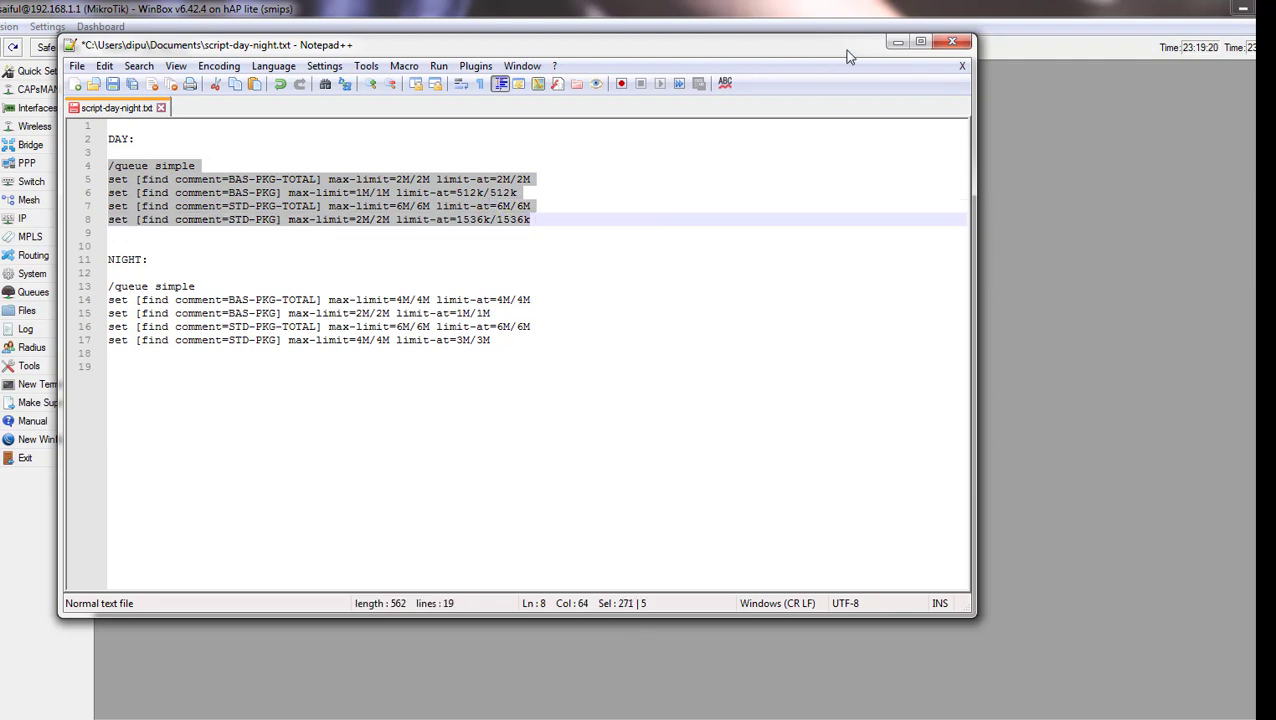
click(897, 42)
- Paste the DAY queue commands as the script source, save it, and run DAY once
click(652, 497)
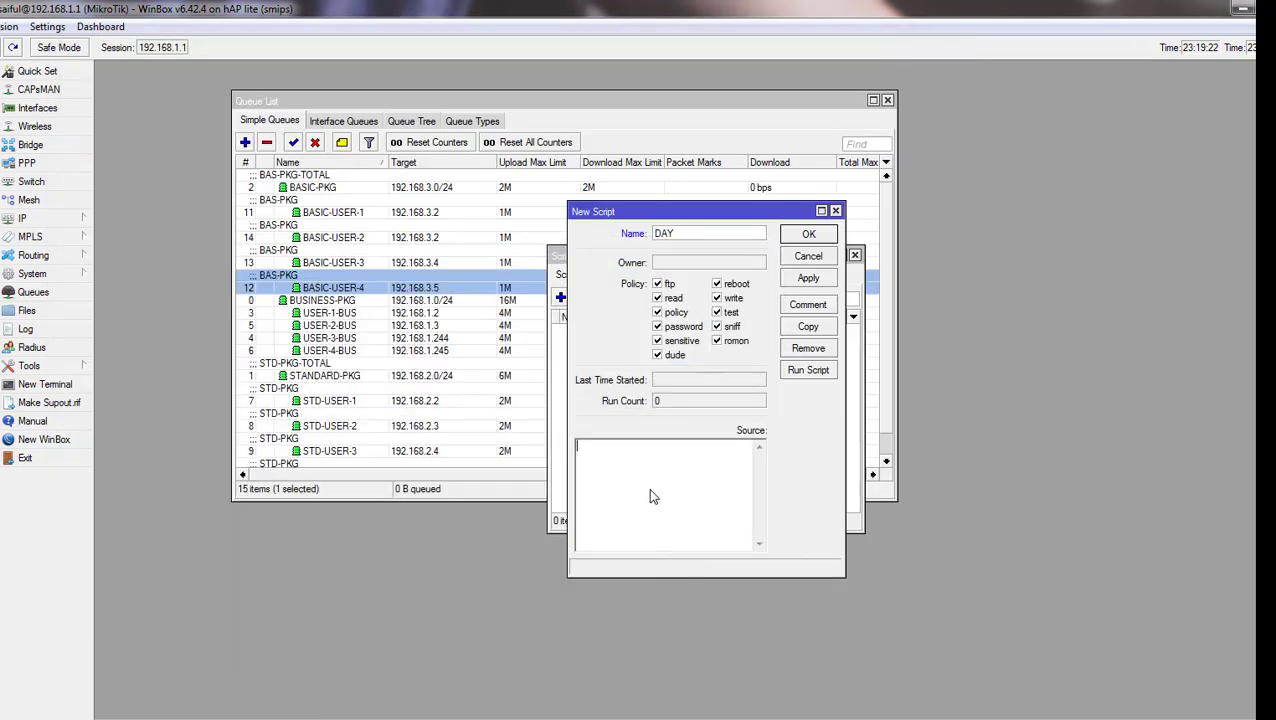
key(ctrl+v)
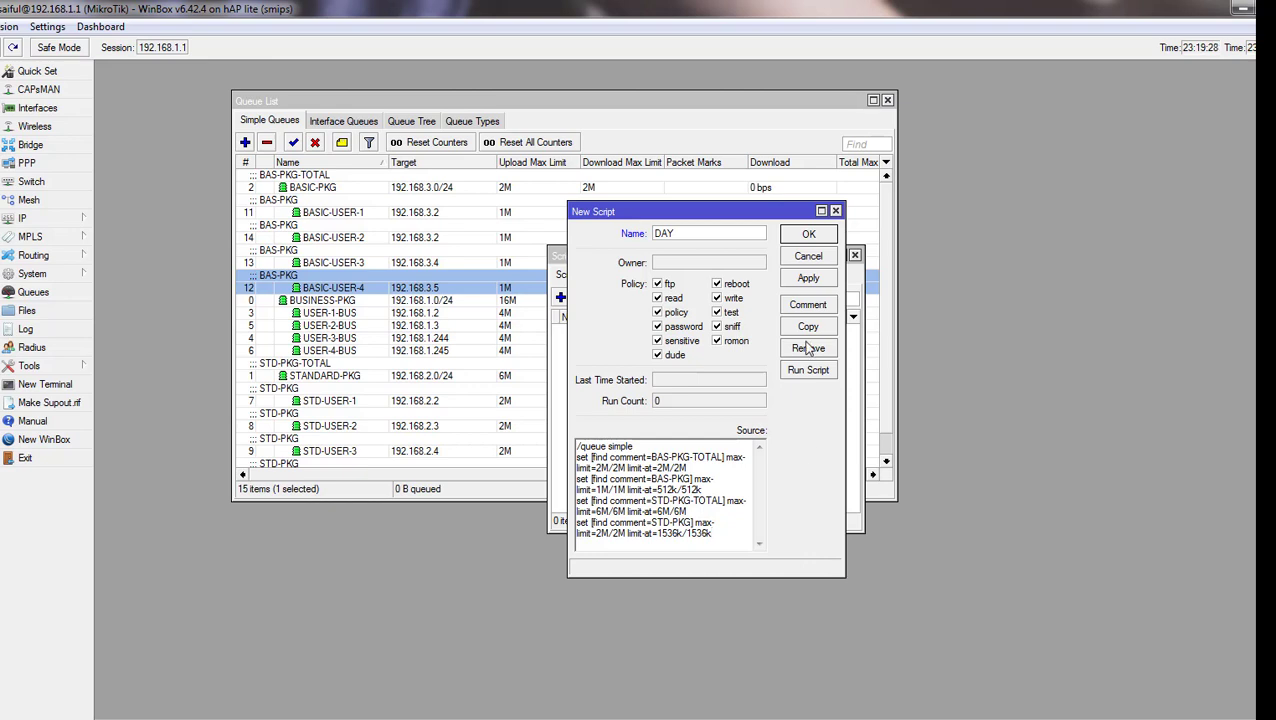
click(809, 281)
click(803, 240)
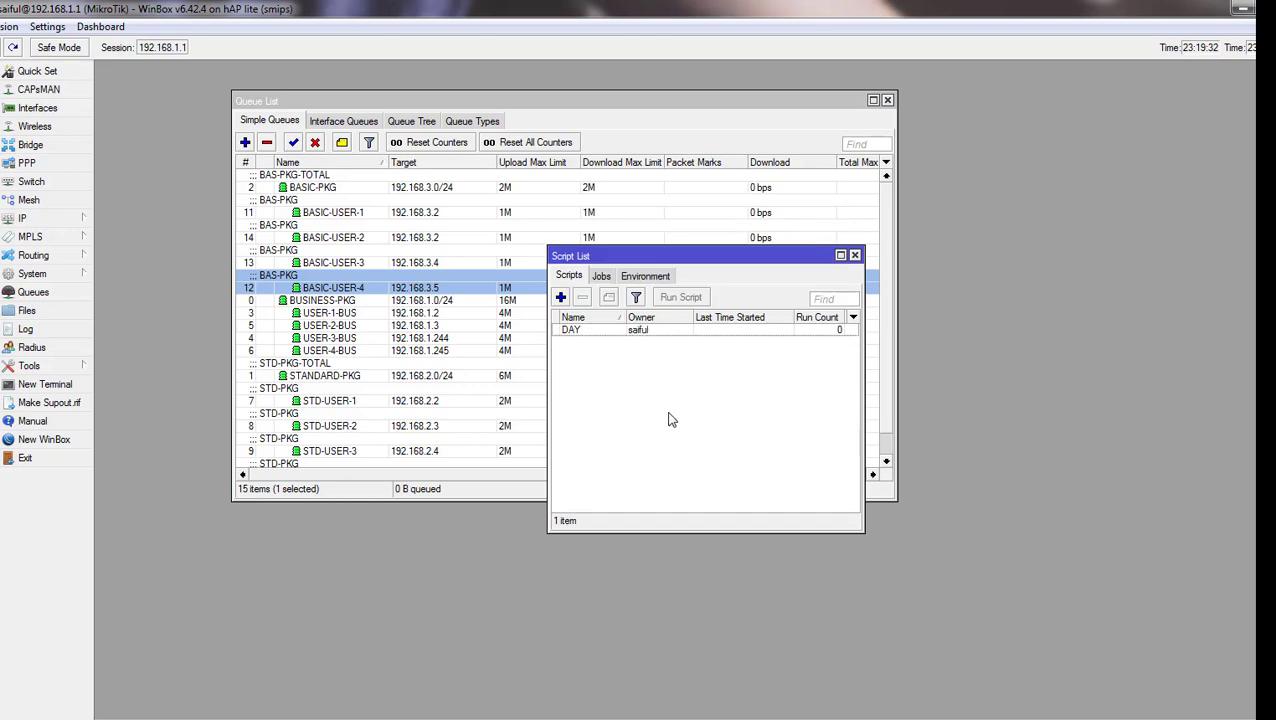
click(650, 330)
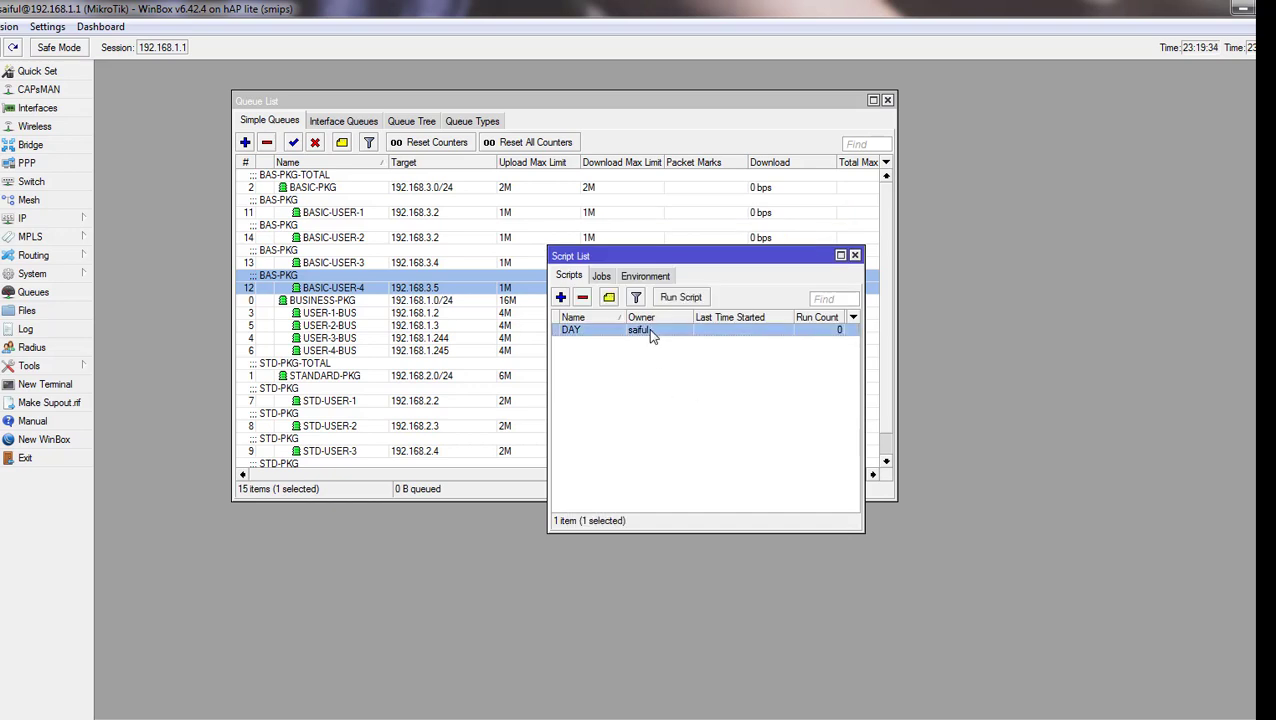
click(670, 299)
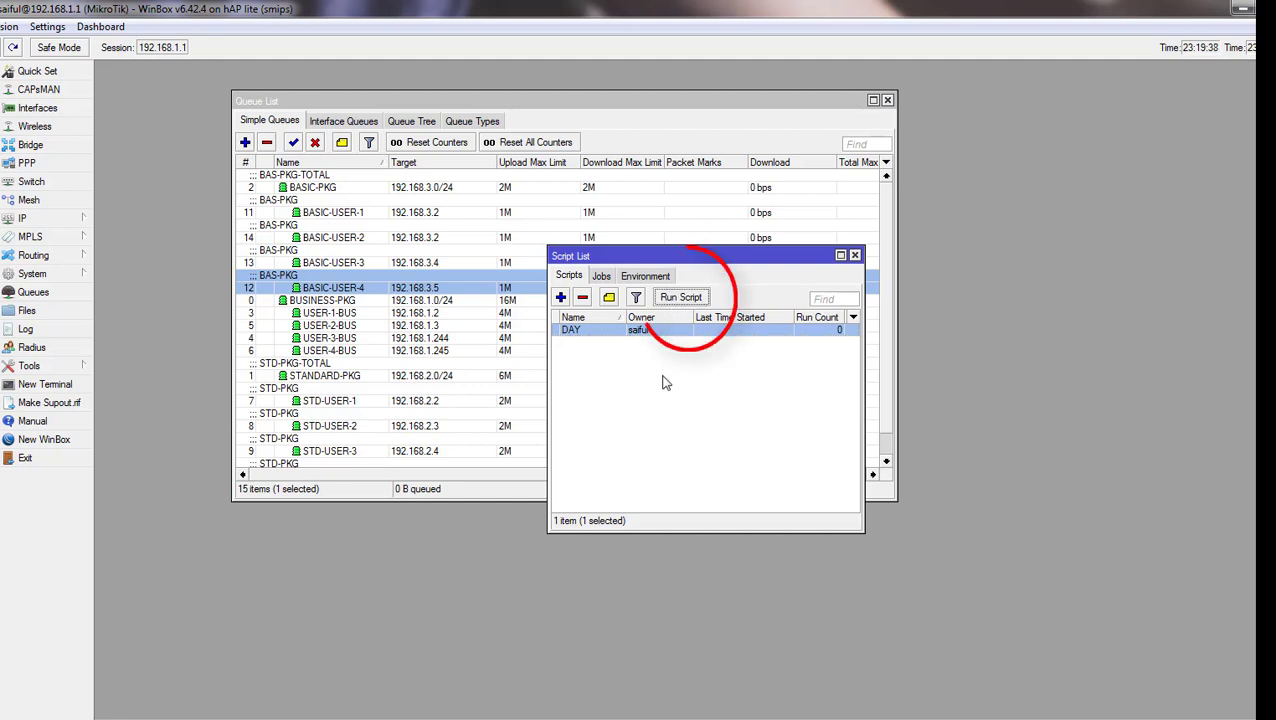
- Create a NIGHT script and copy the NIGHT queue commands (lines 13–17) from Notepad++
click(561, 298)
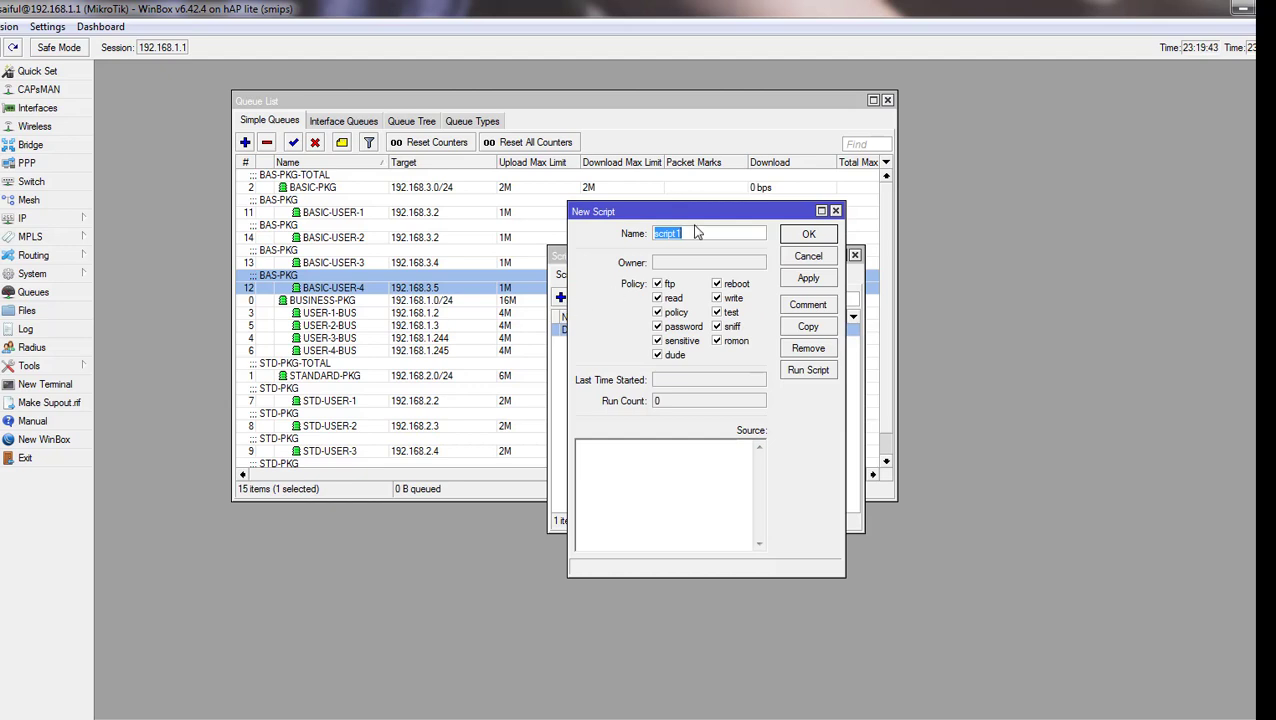
text(NIGHT)
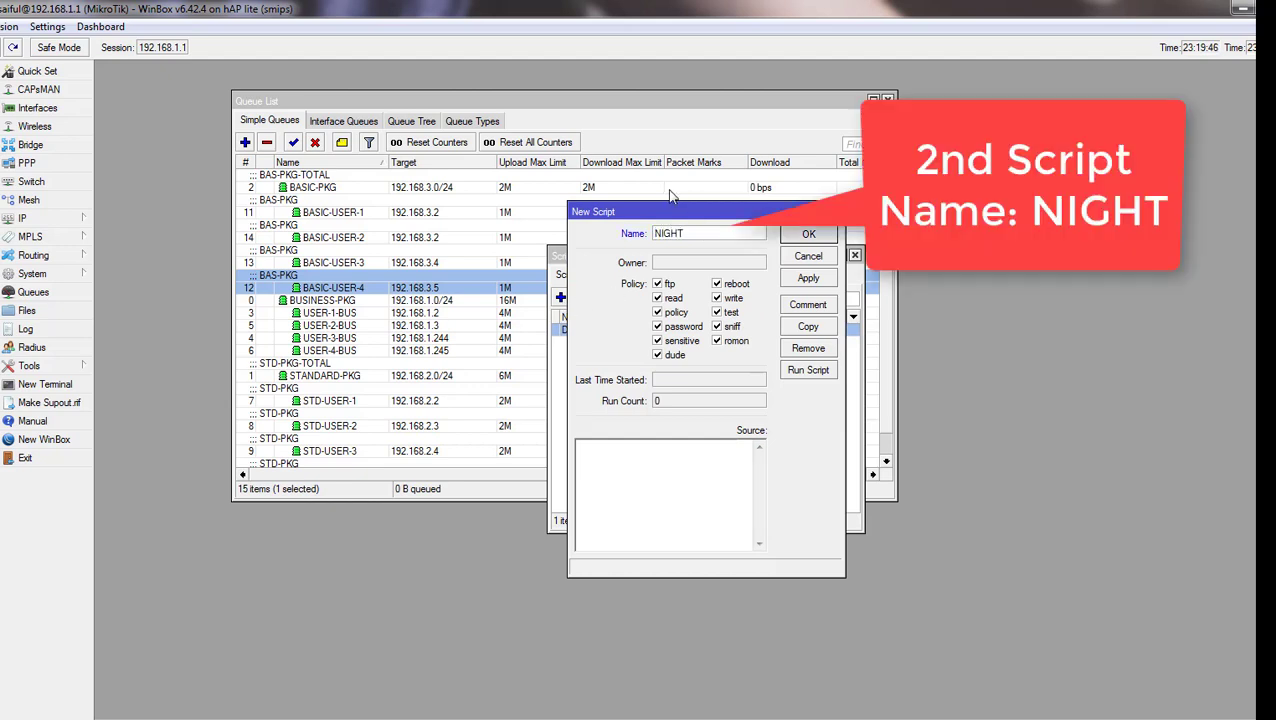
click(648, 462)
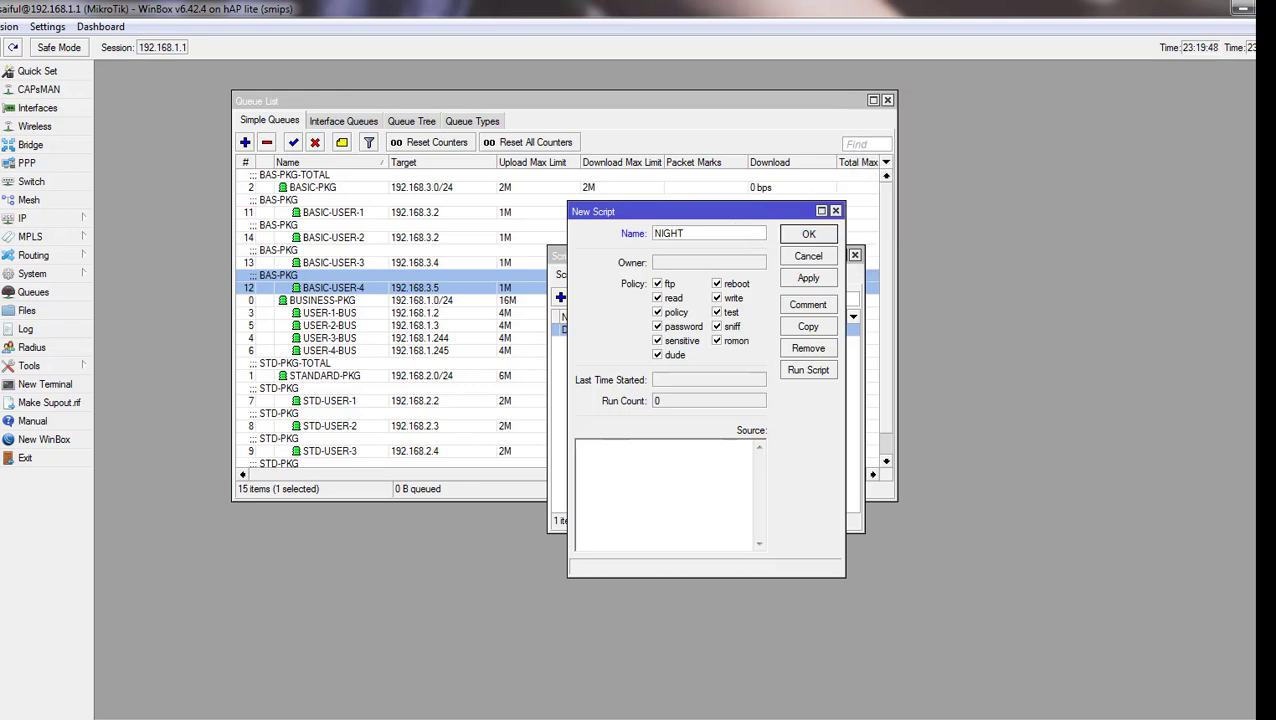
key(alt+Tab)
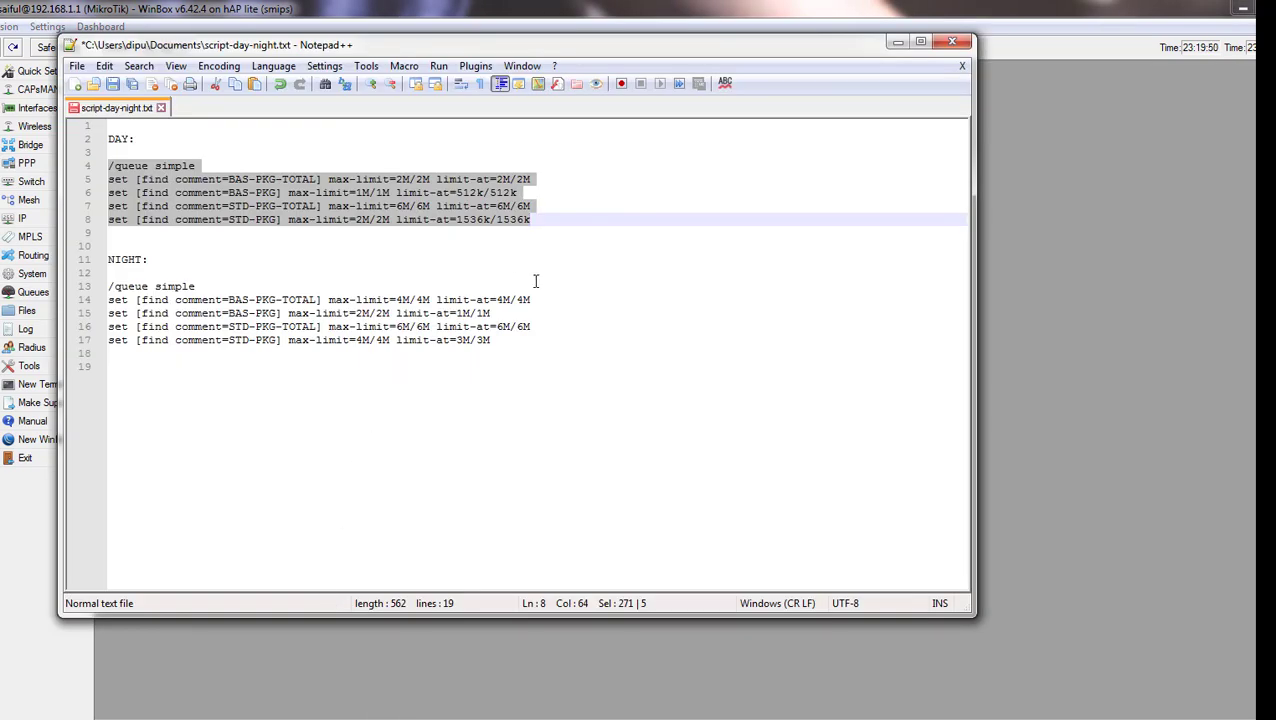
drag(509, 346, 110, 287)
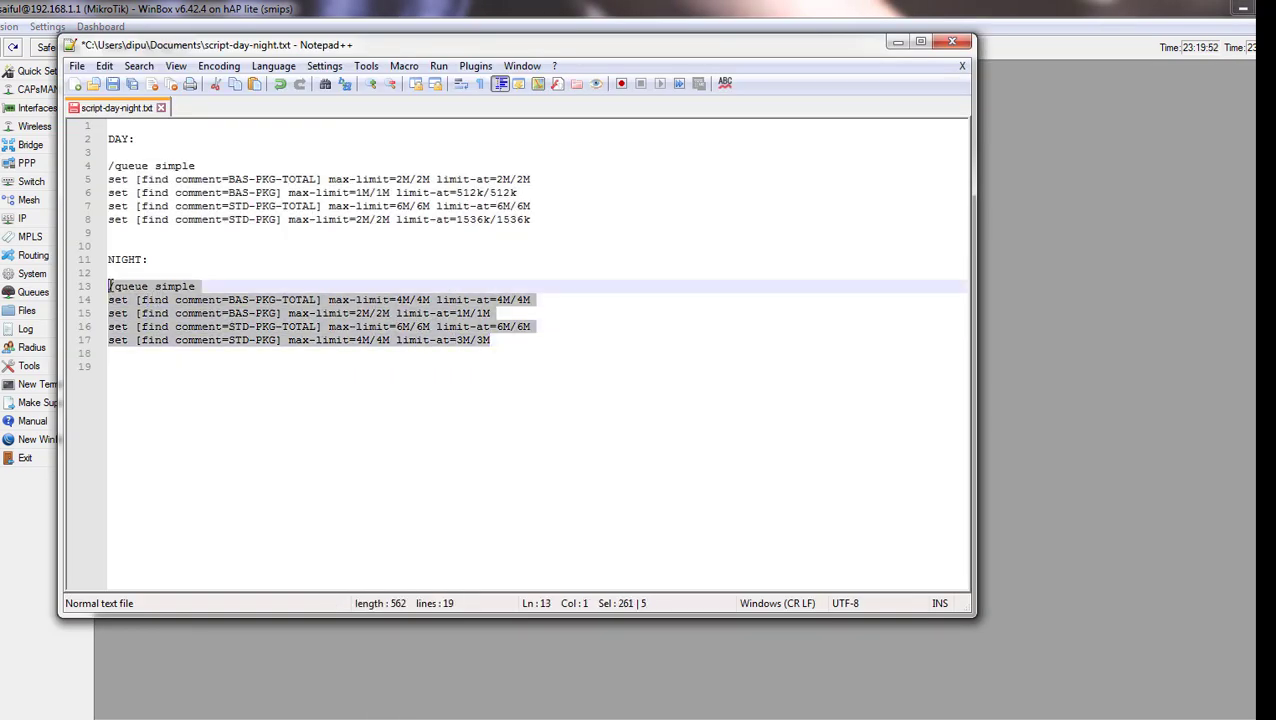
click(895, 41)
- Paste the commands as NIGHT's source, save it, and run it to apply night limits
text(NIGHT)
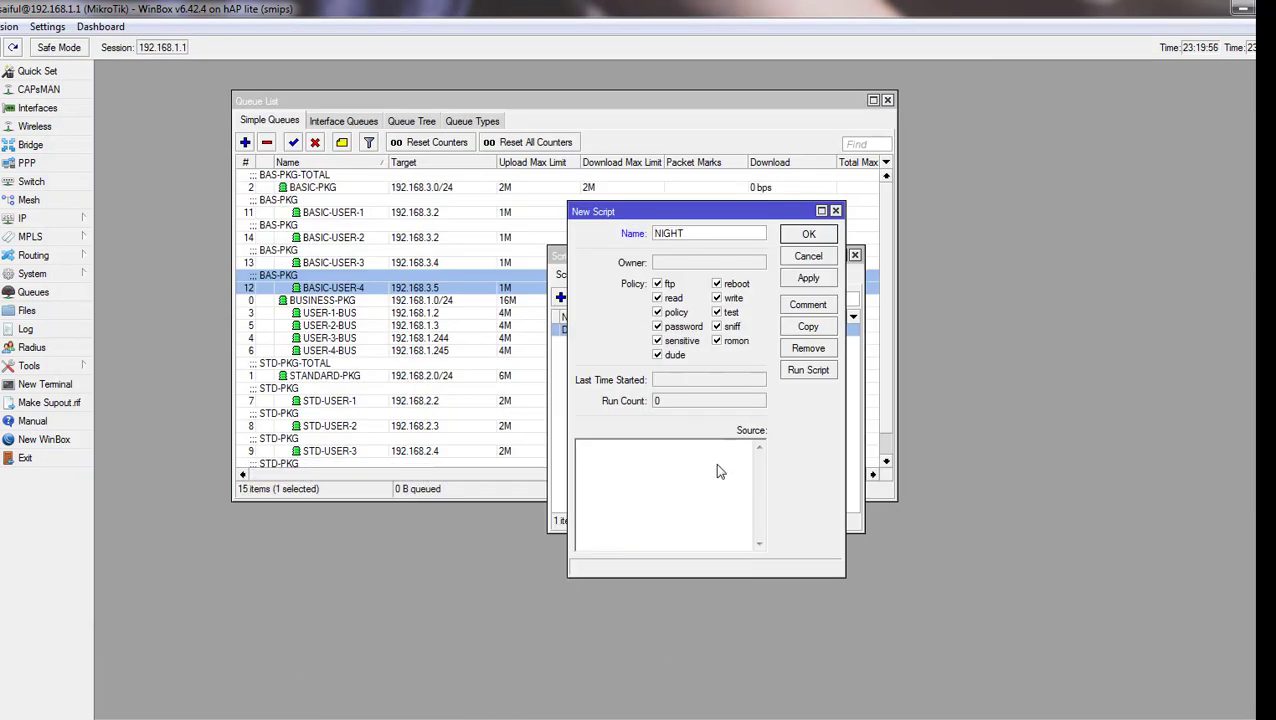
click(715, 463)
text(/queue simple set [find comment=BAS-PKG-TOTAL] max-limit=4M/4M limit-at=4M/4M set [find comment=BAS-PKG] max-limit=2M/2M limit-at=1M/1M set [find comment=STD-PKG-TOTAL] max-limit=6M/6M limit-at=6M/6M set [find comment=STD-PKG] max-limit=4M/4M limit-at=3M/3M)
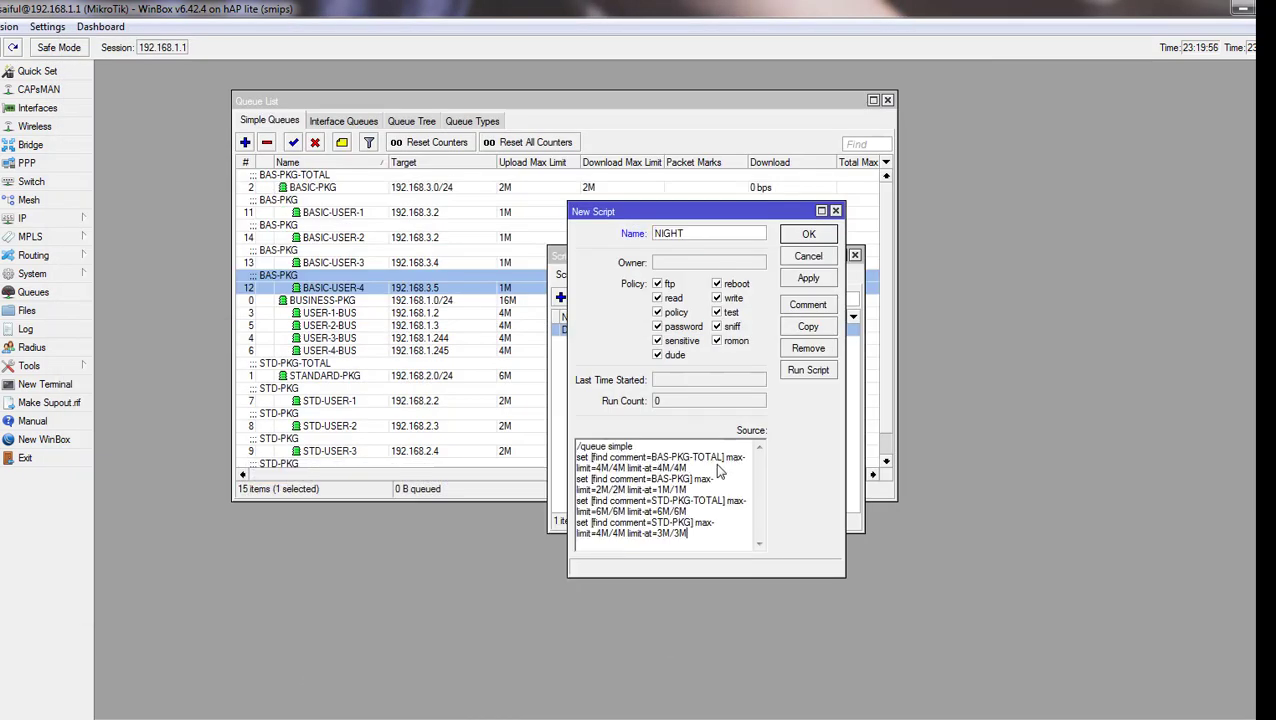
click(806, 278)
click(806, 234)
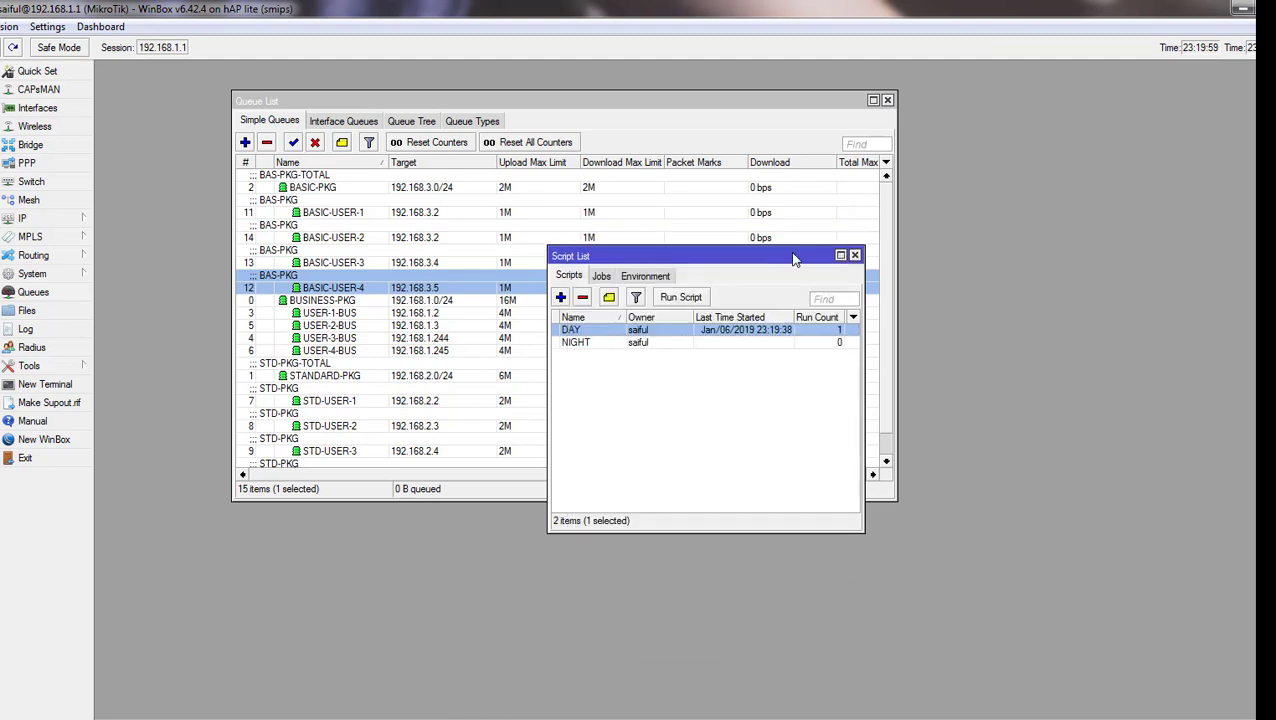
click(664, 345)
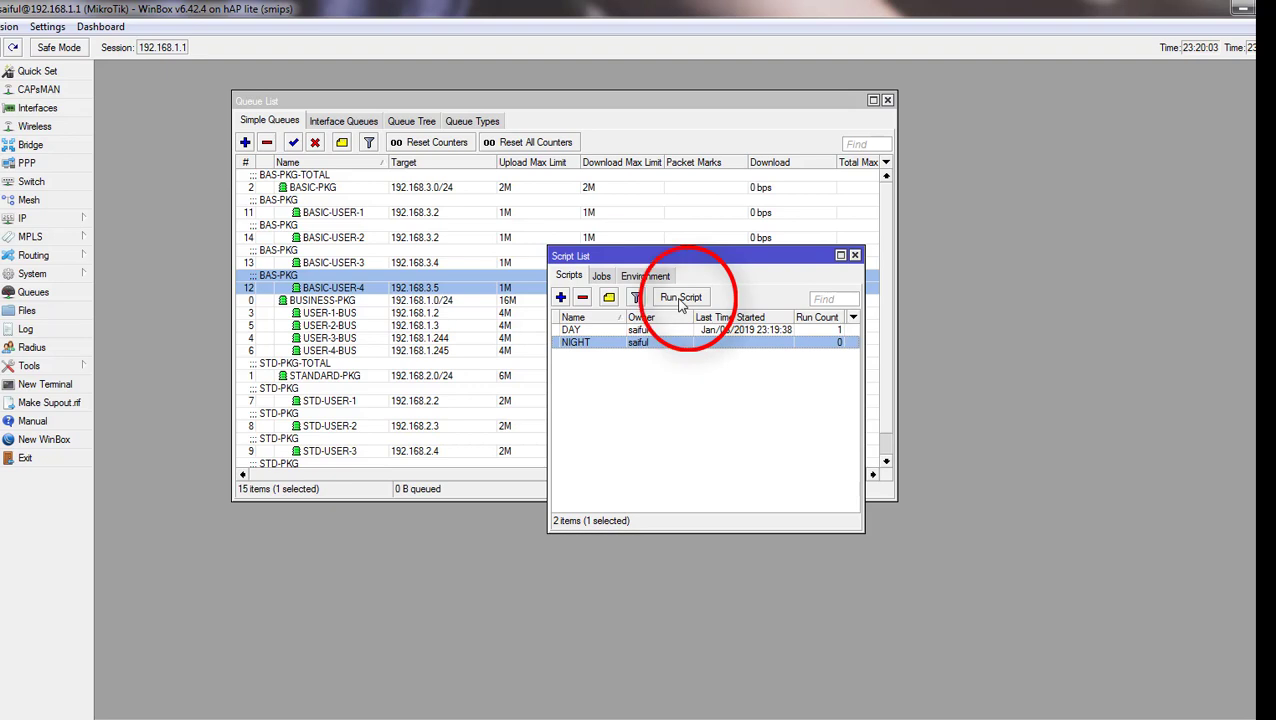
click(680, 298)
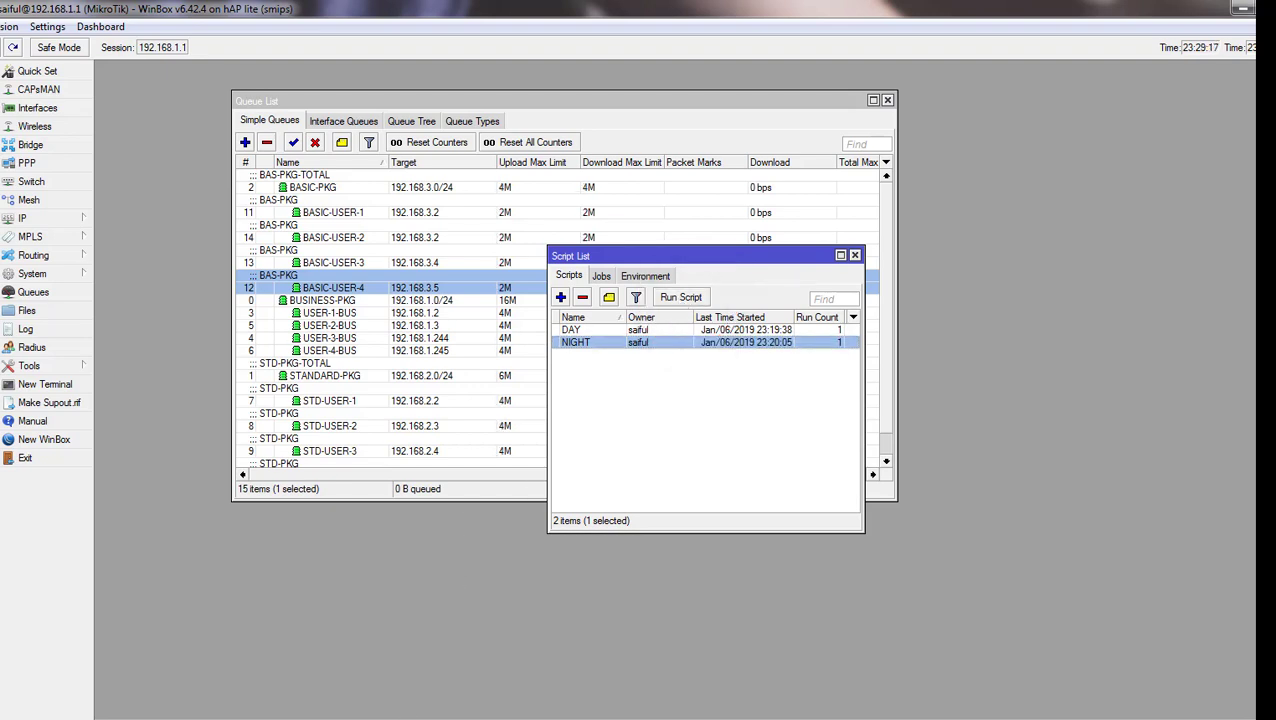
click(472, 600)
click(352, 235)
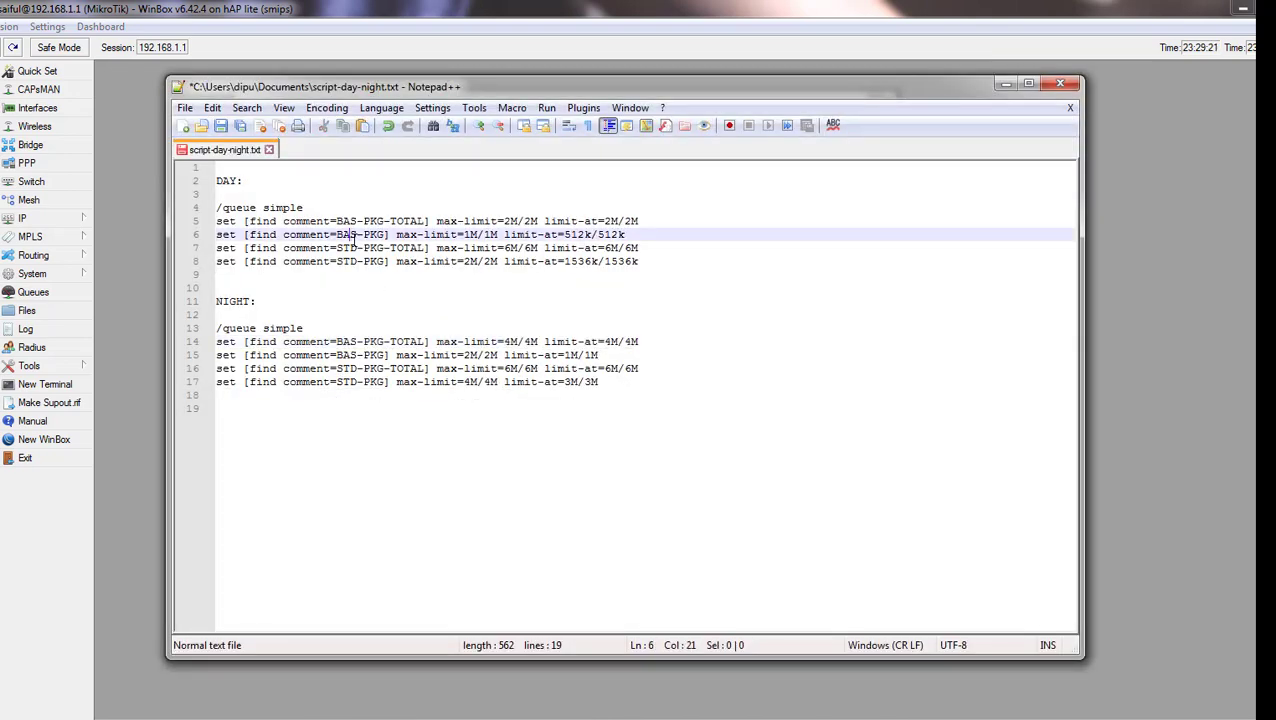
drag(306, 208, 216, 181)
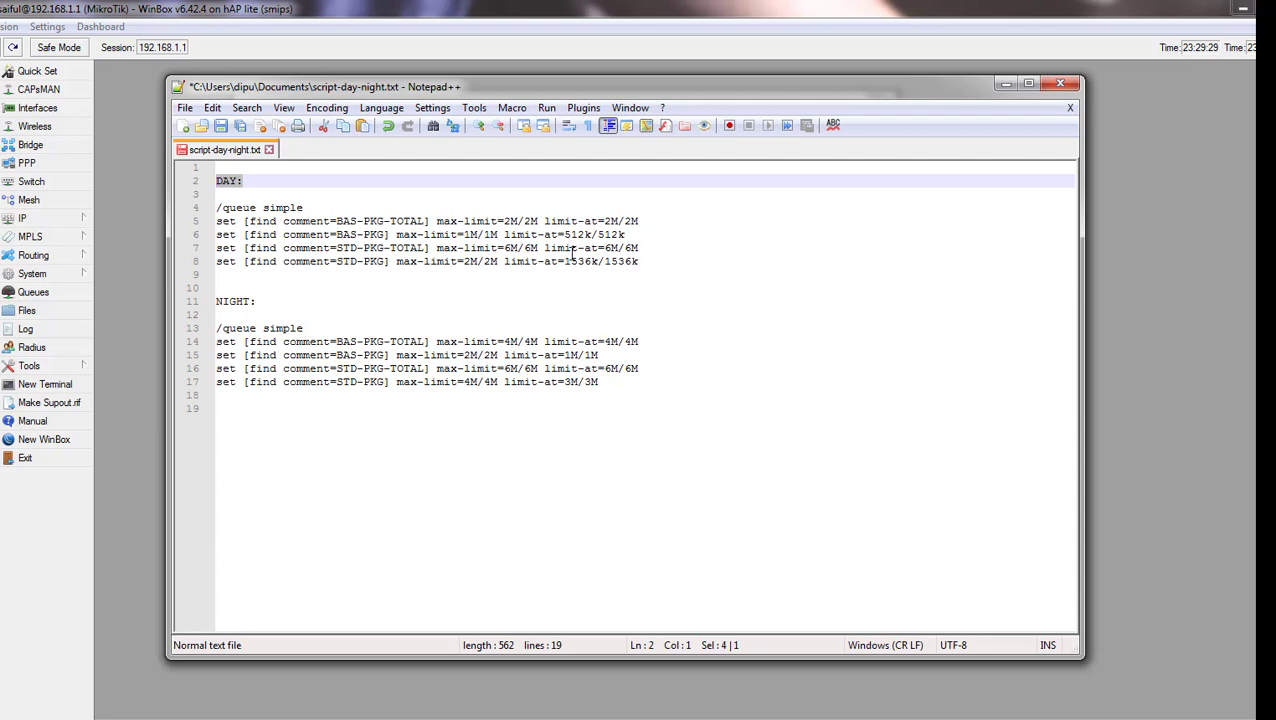
drag(498, 221, 626, 224)
drag(477, 341, 613, 349)
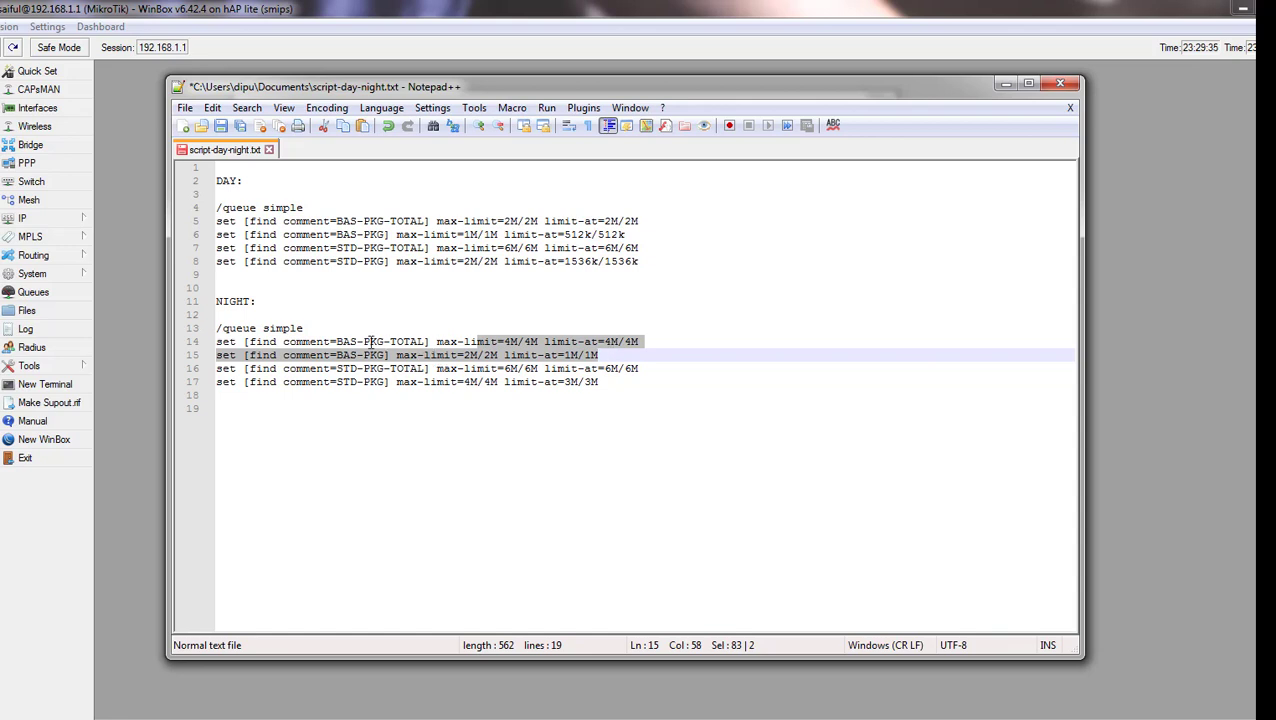
drag(284, 343, 427, 343)
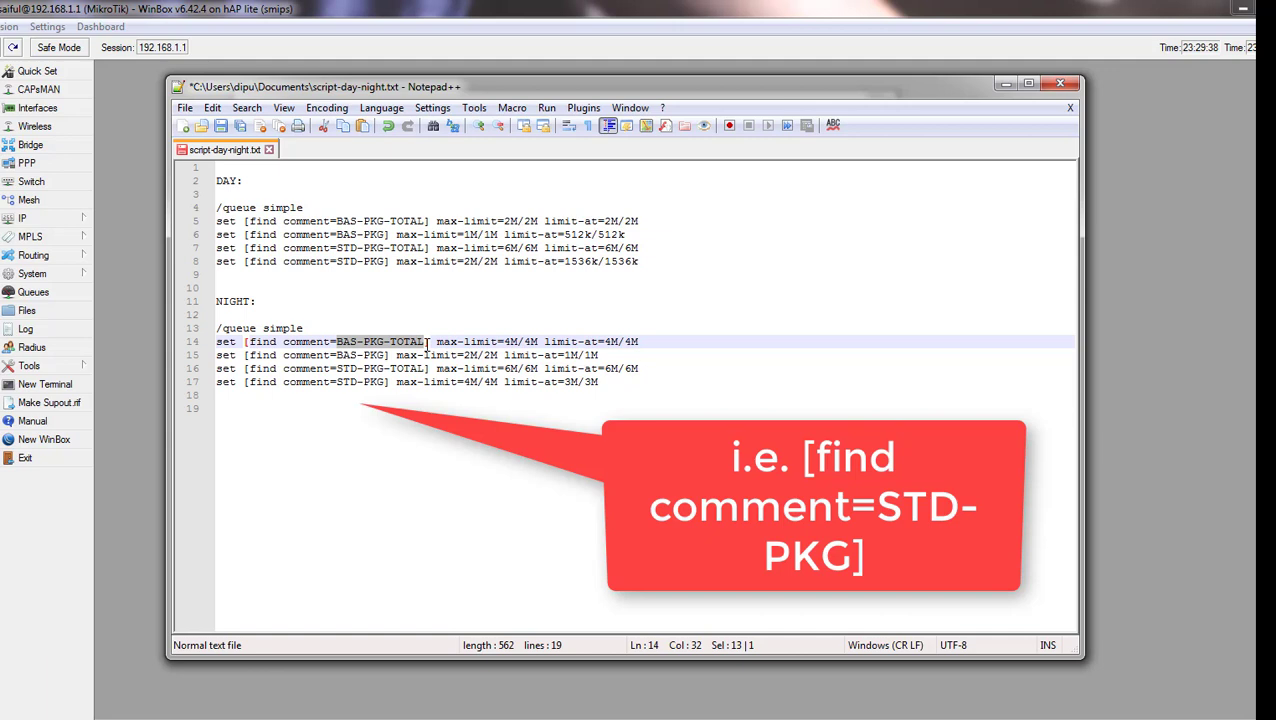
drag(337, 354, 388, 382)
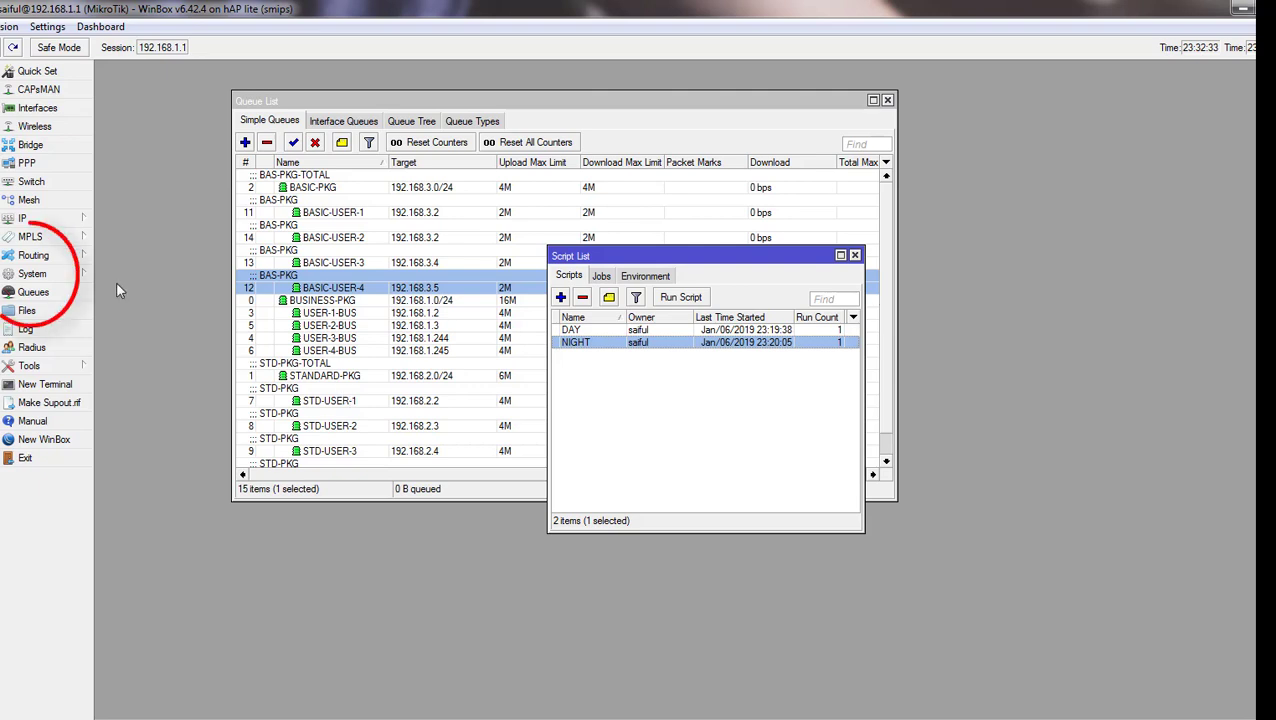
- Add a Scheduler entry named DAY with start time 08:00:45 and interval 1d
click(80, 274)
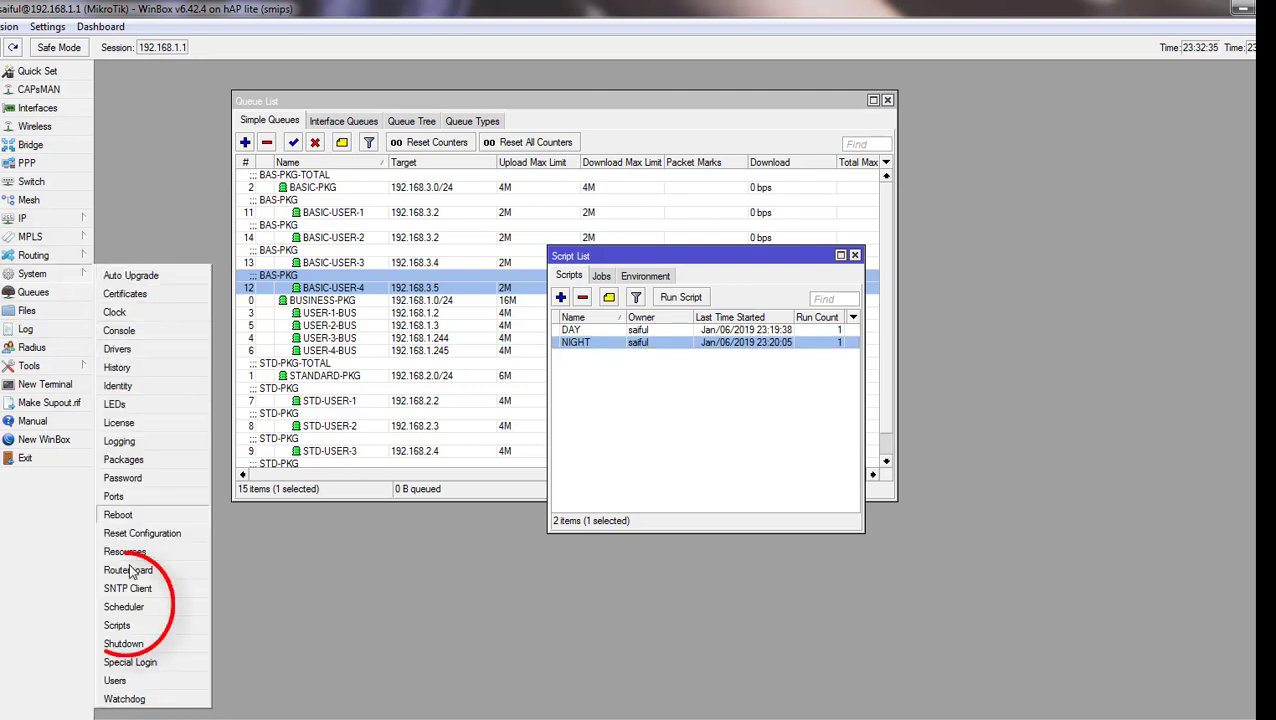
click(138, 610)
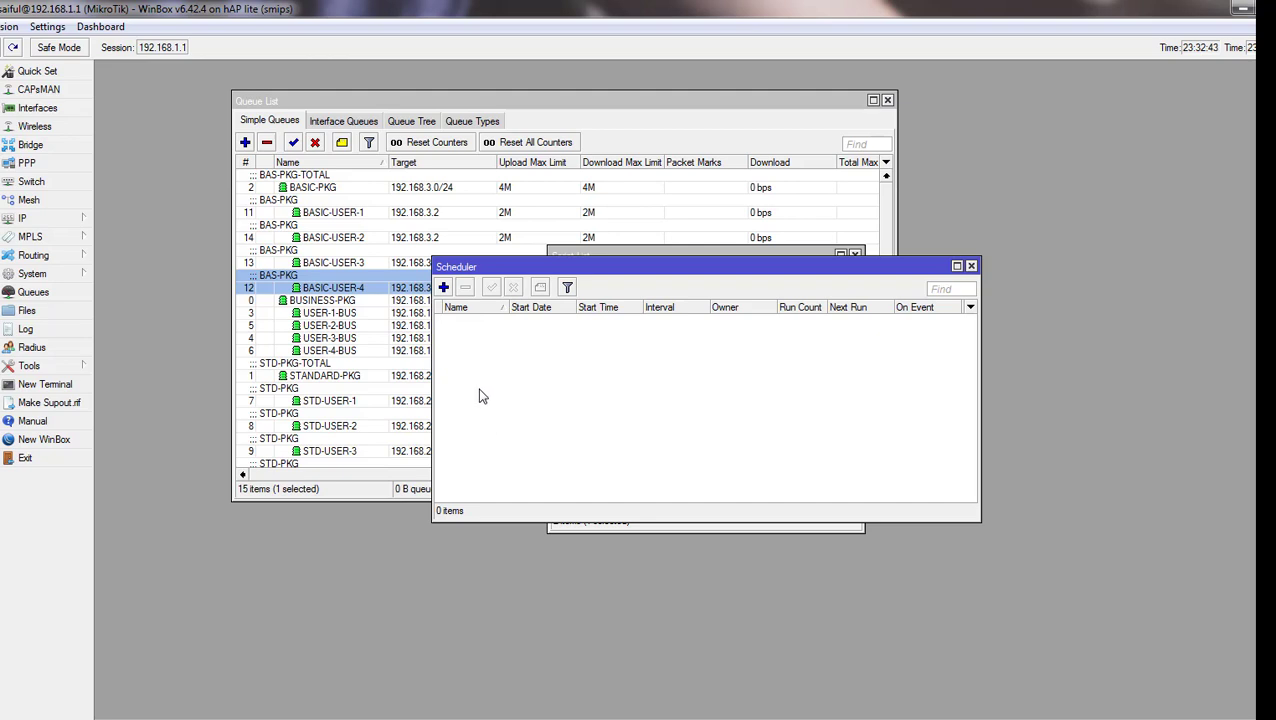
click(443, 287)
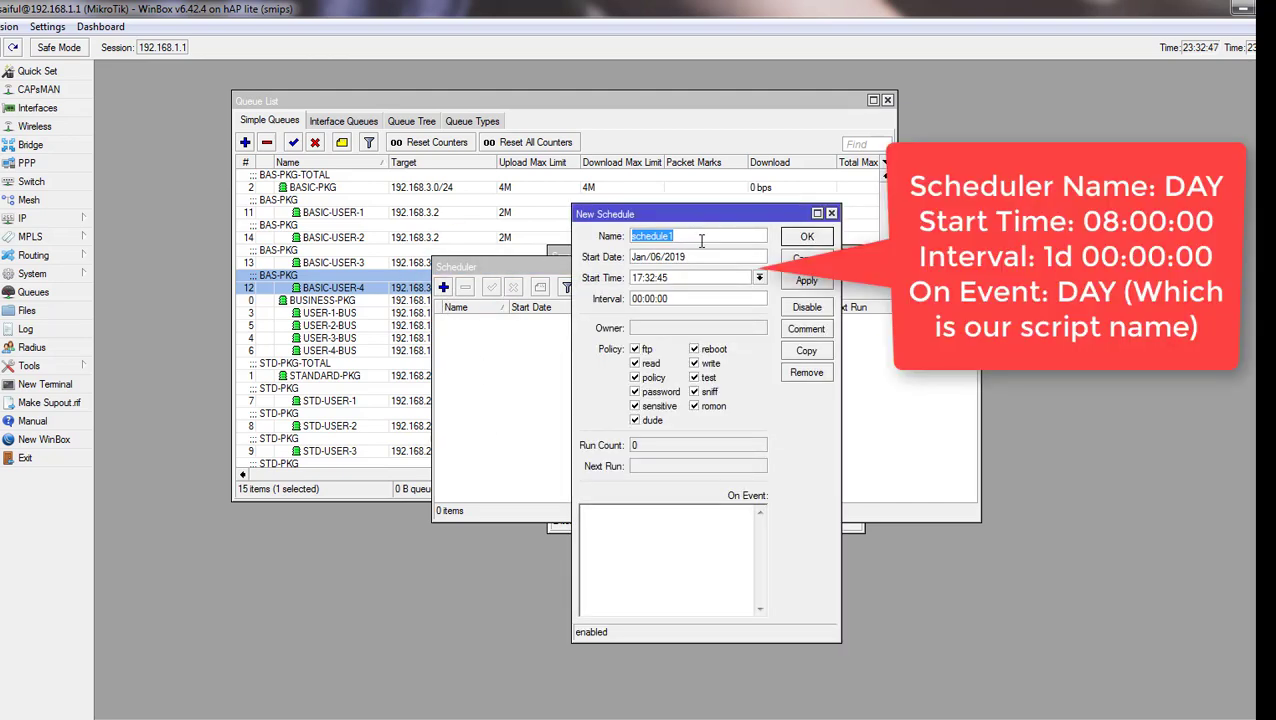
text(DAY)
click(757, 279)
click(757, 280)
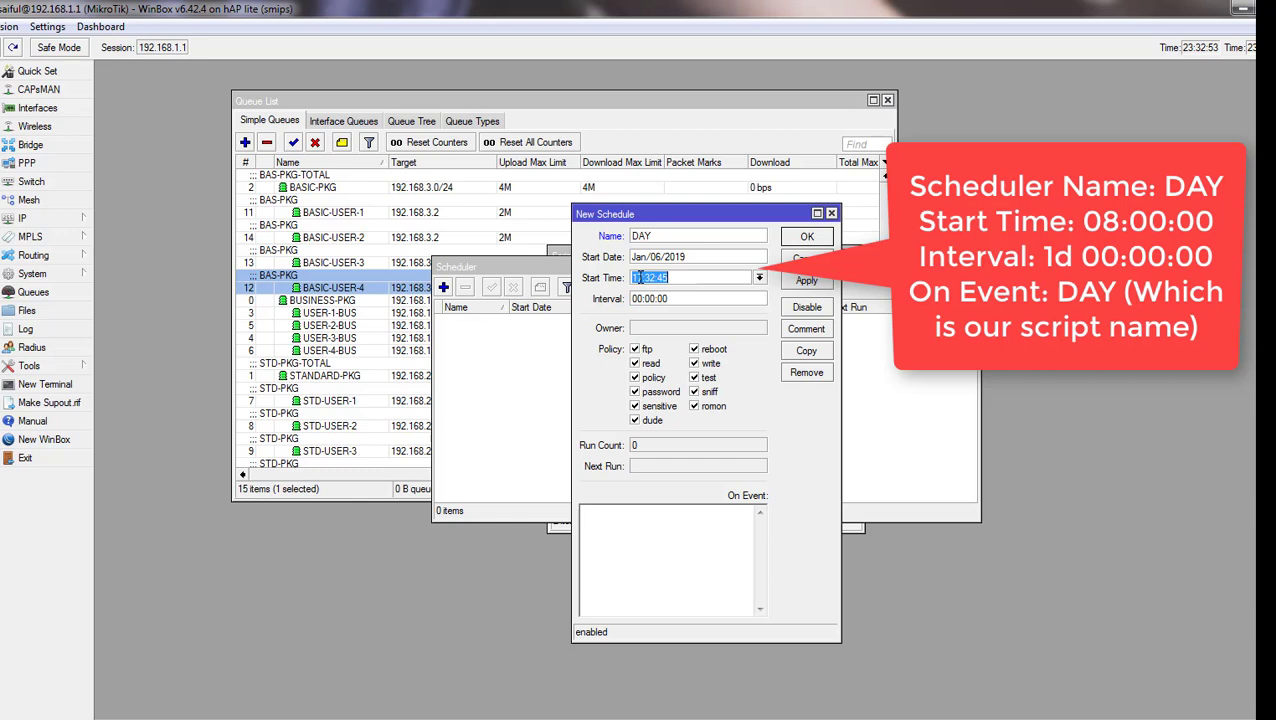
drag(646, 278, 617, 280)
text(08)
key(BackSpace)
key(BackSpace)
text(00)
text(1d)
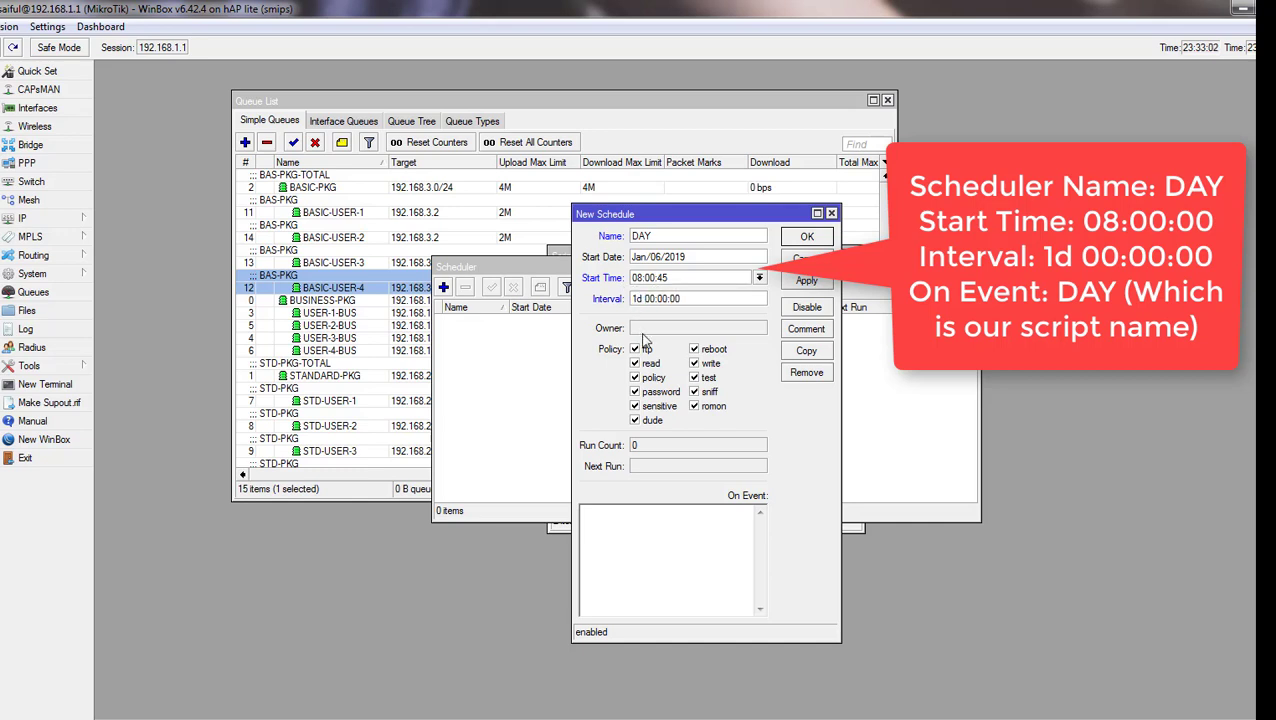
- Set the DAY schedule's On Event to the DAY script and save it
click(645, 557)
text(DAY)
click(806, 281)
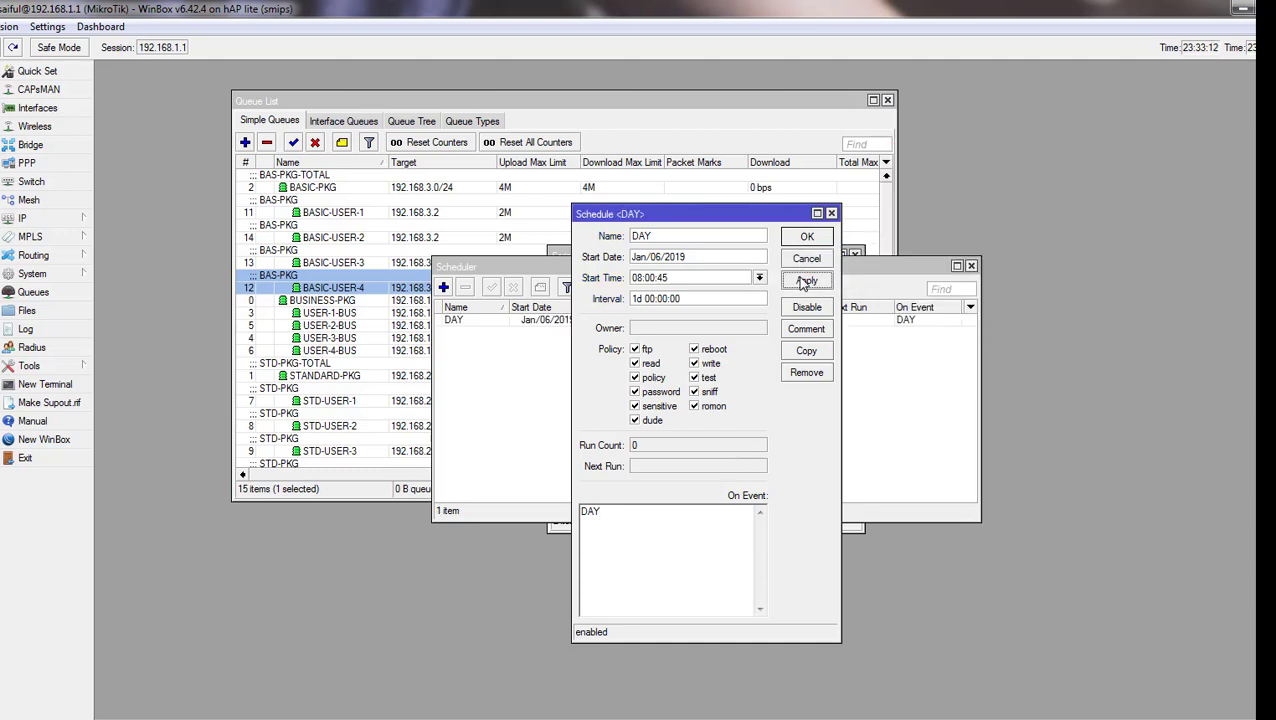
click(806, 237)
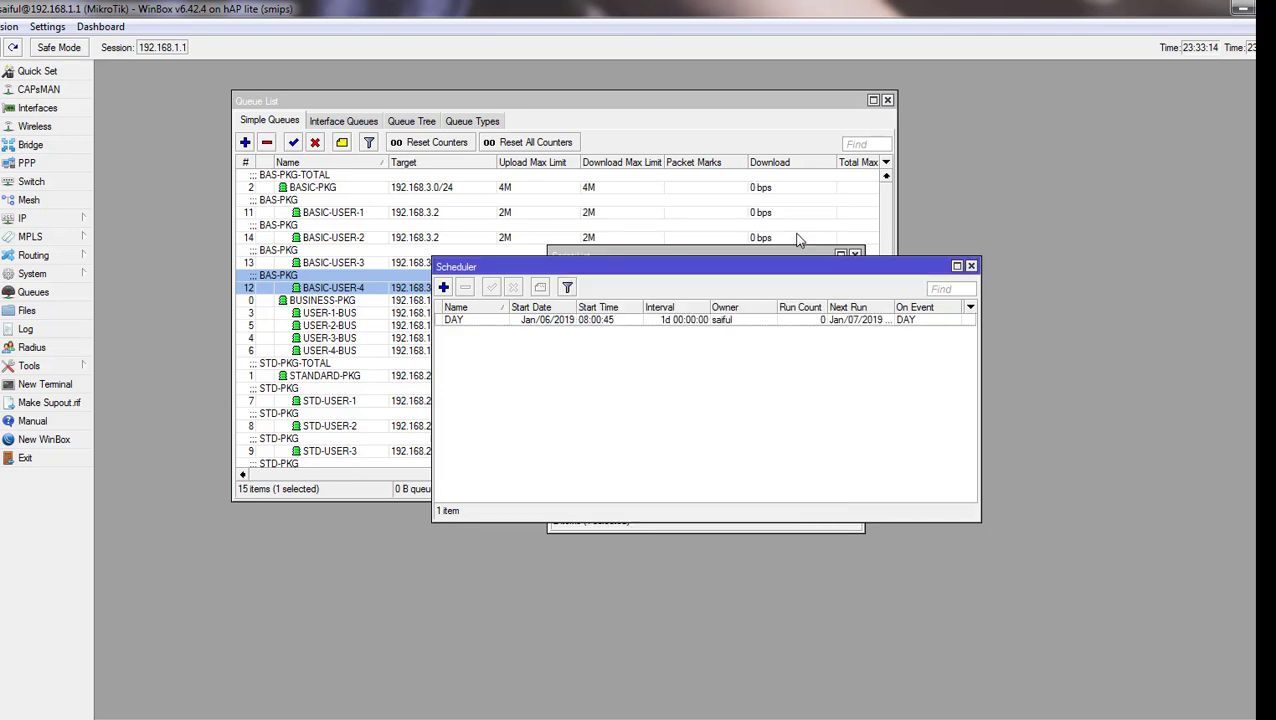
- Add a Scheduler entry named NIGHT starting at 21:00:28
click(486, 322)
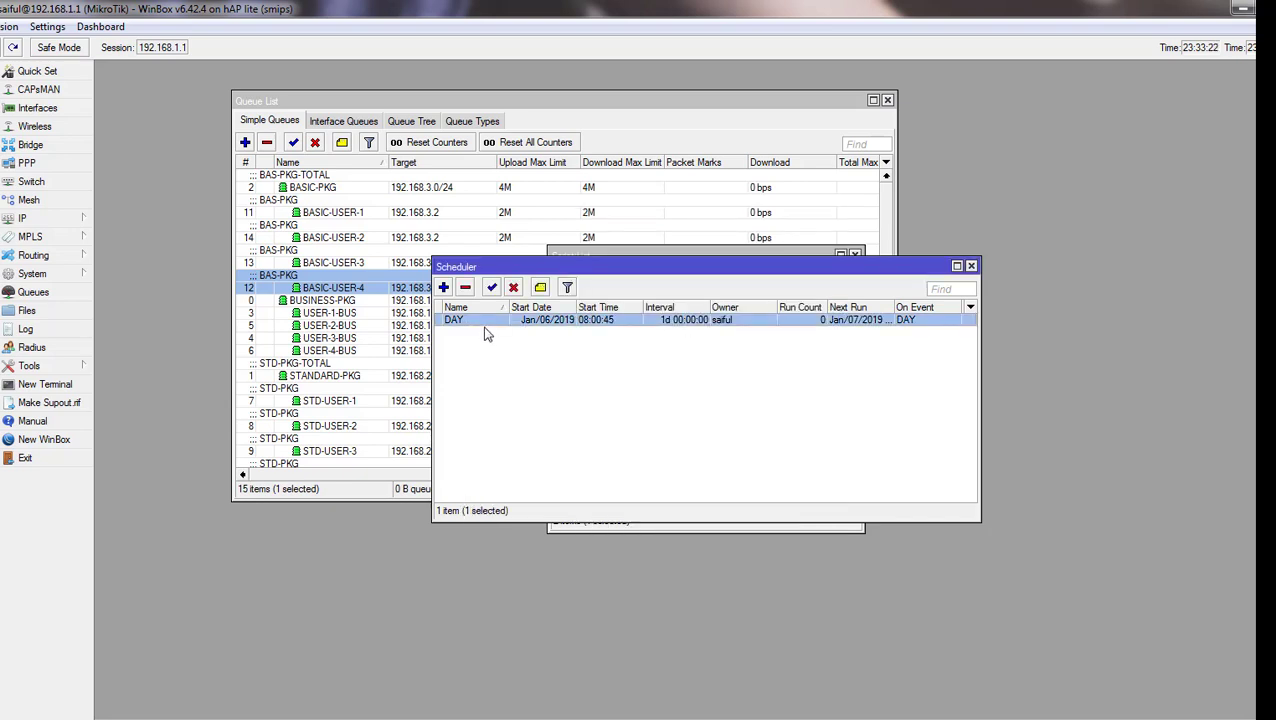
click(444, 288)
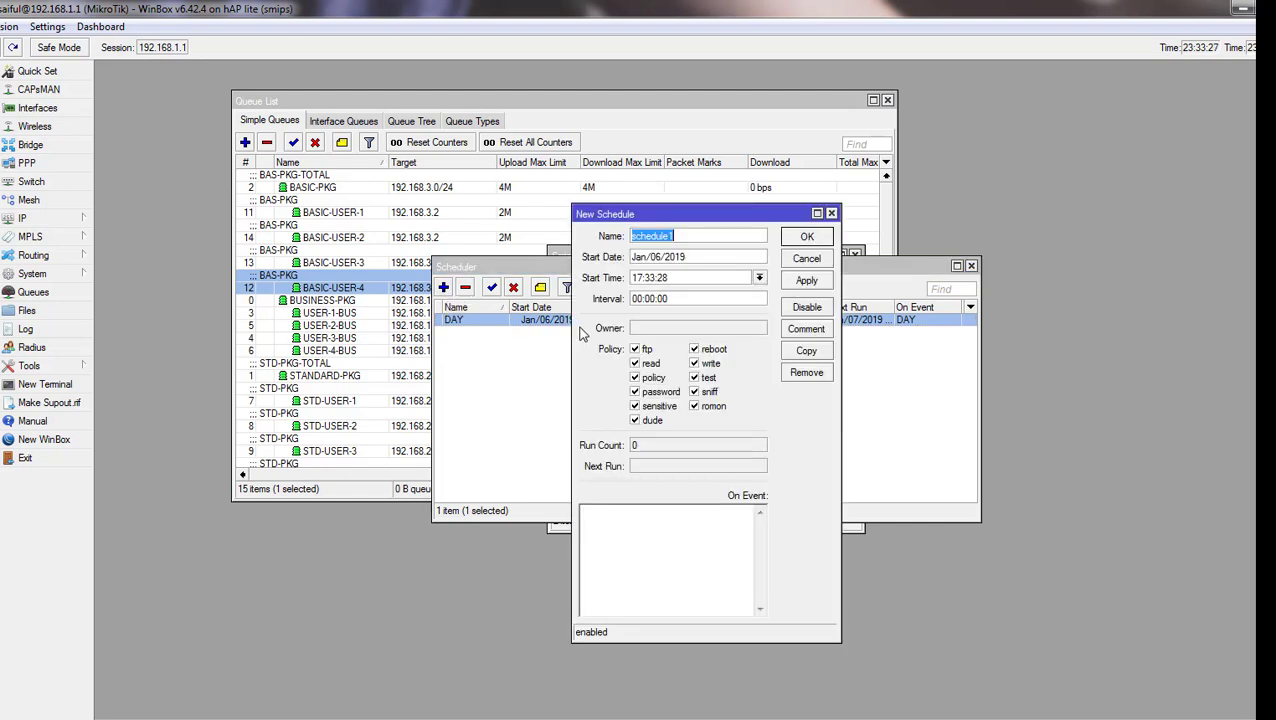
text(NIG)
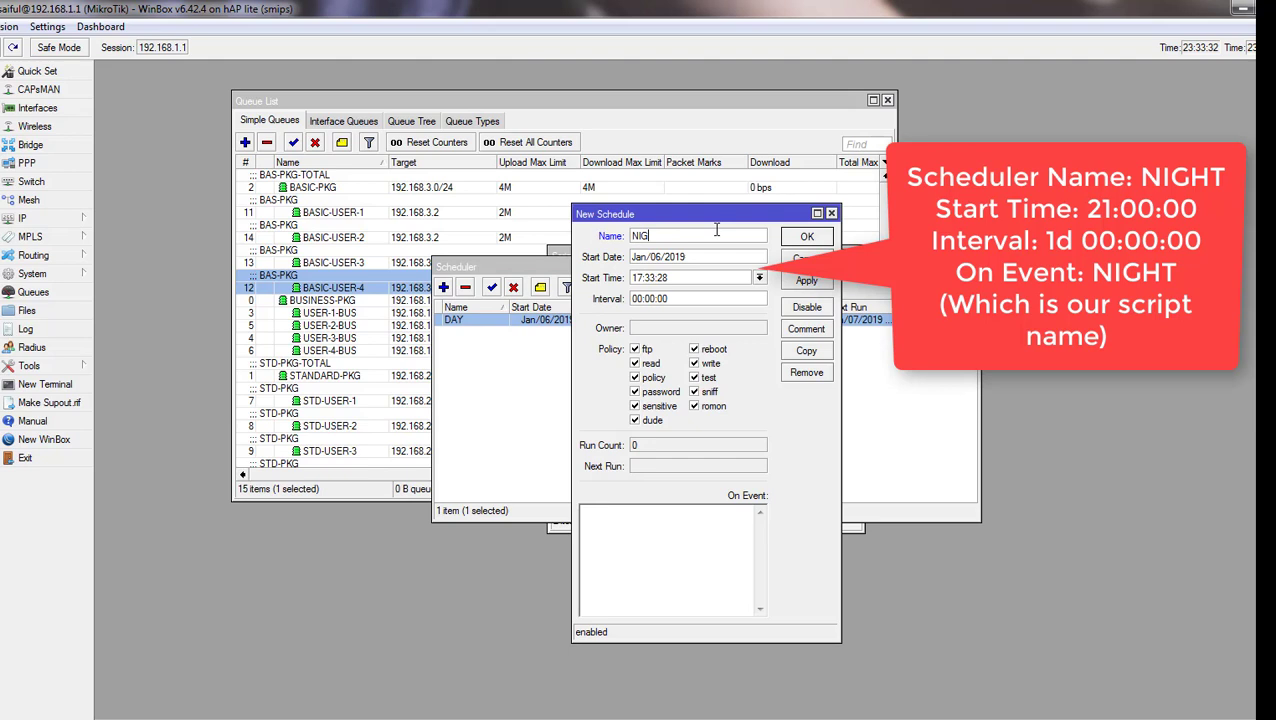
text(HT)
double_click(641, 278)
text(21:00)
click(633, 298)
- Give the NIGHT schedule interval 1d and On Event NIGHT, then save it
text(1d NIGHT)
drag(624, 514, 588, 515)
click(641, 527)
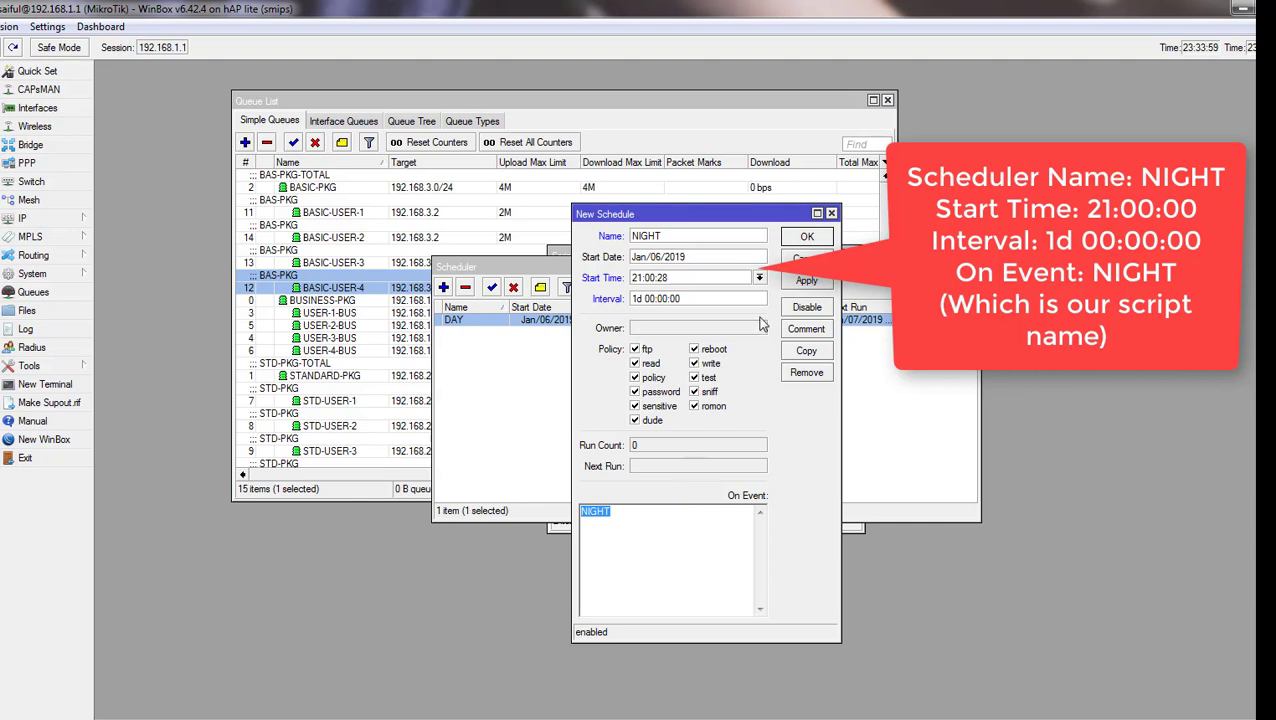
click(806, 280)
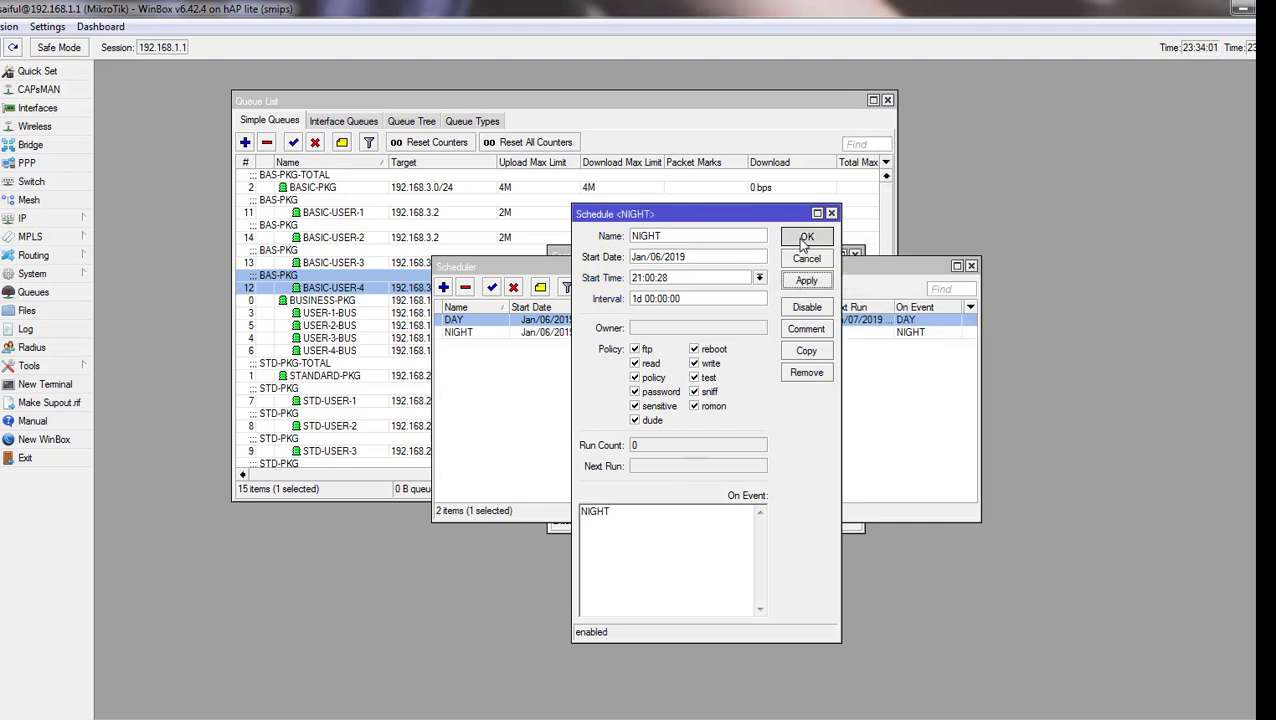
click(804, 238)
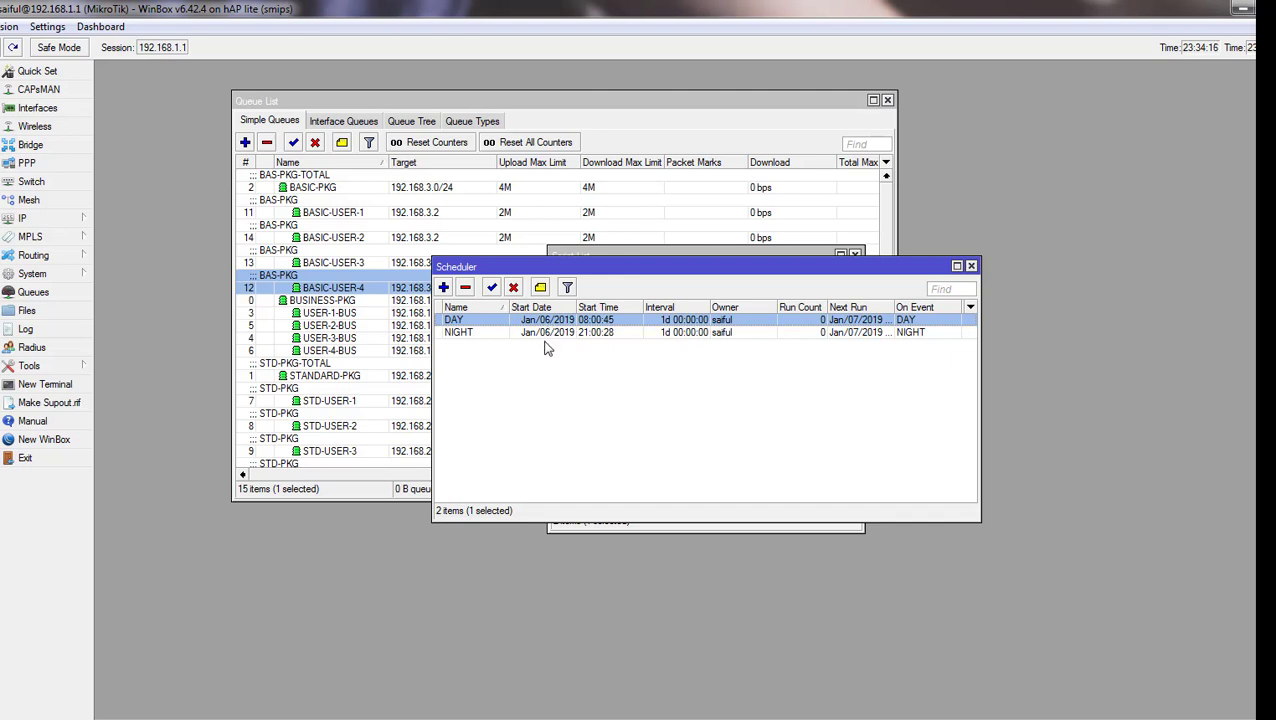
- Move the Scheduler window aside so the Queue List is visible
drag(561, 270, 830, 166)
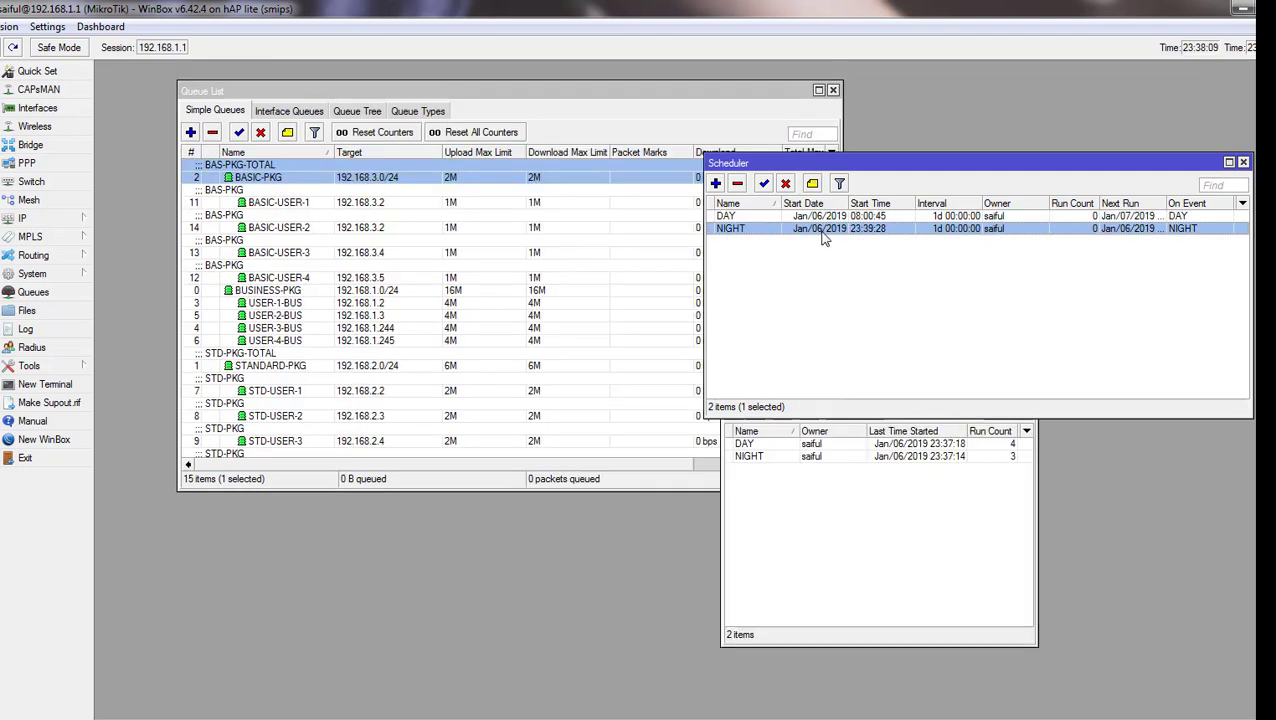
- Change the NIGHT scheduler entry's start time to 23:40:28 and save it
double_click(822, 232)
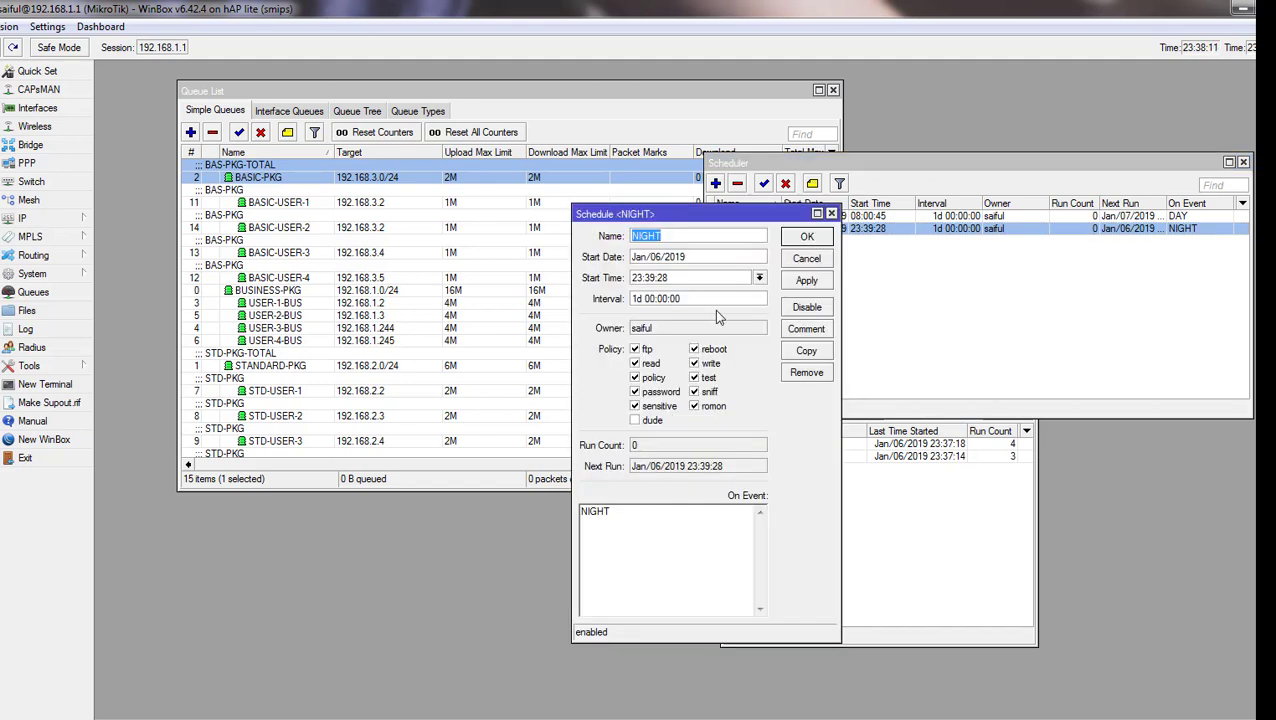
click(651, 277)
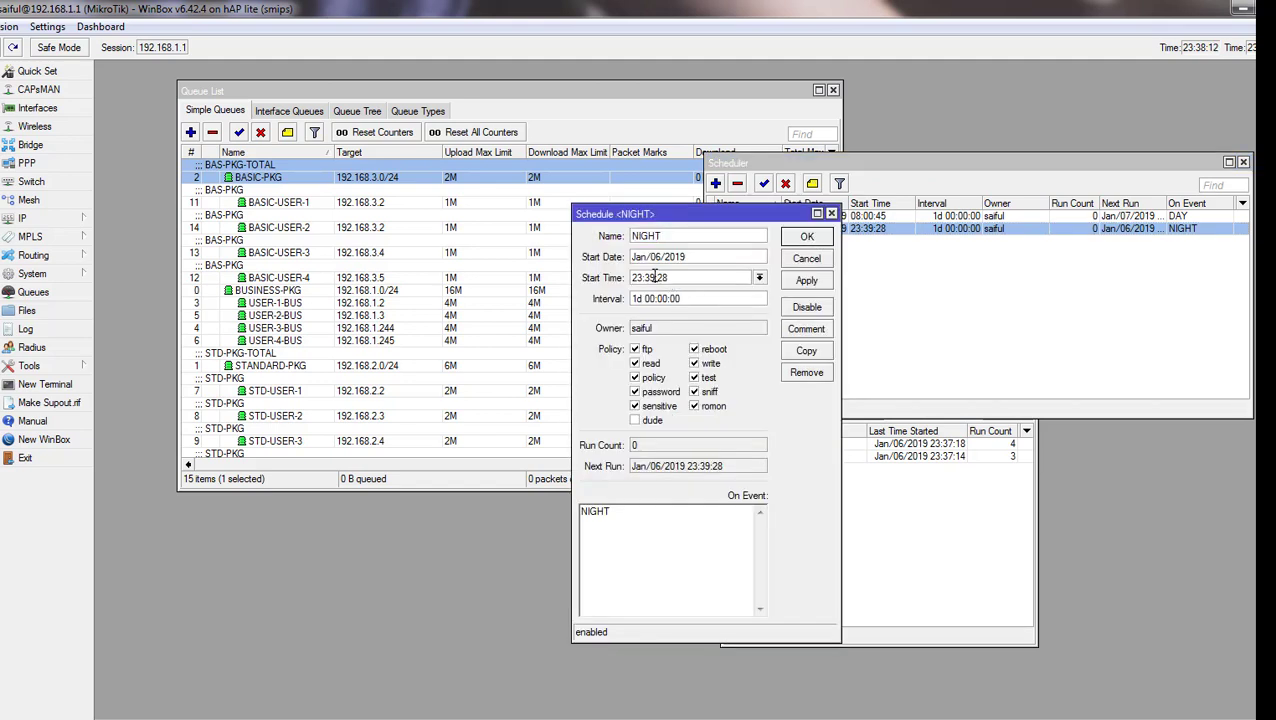
double_click(651, 277)
text(40)
click(806, 281)
key(Return)
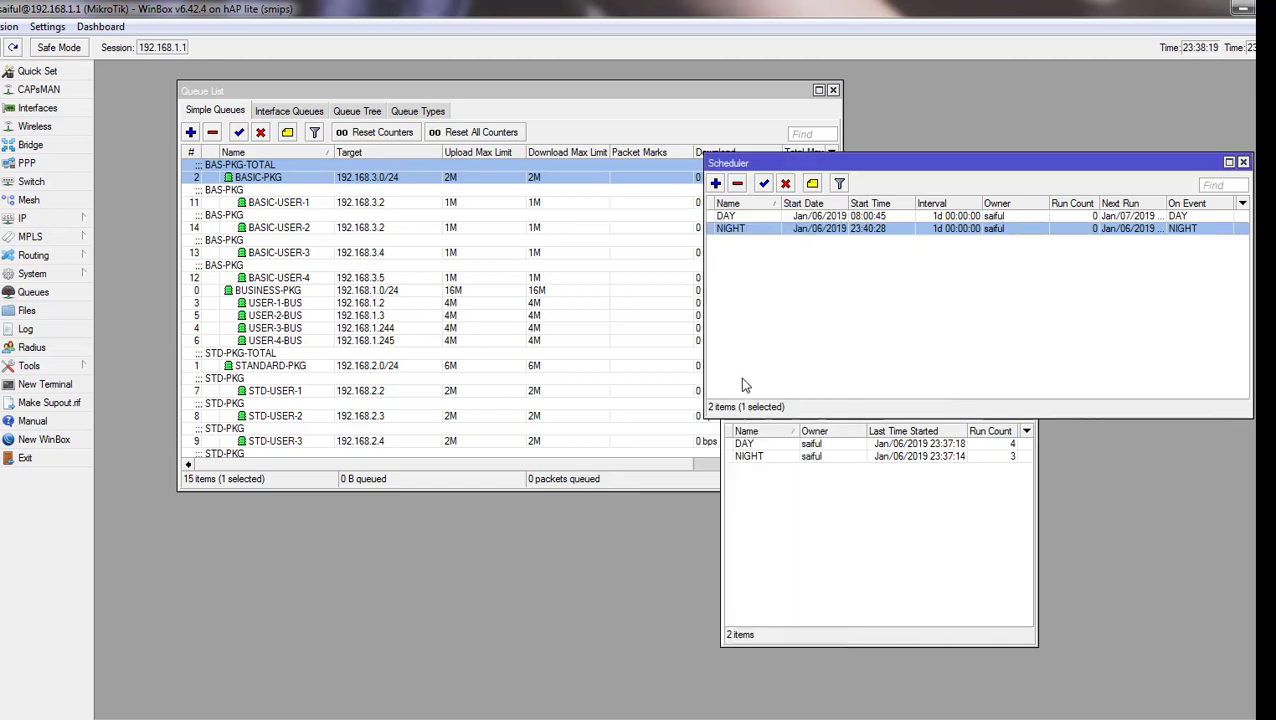